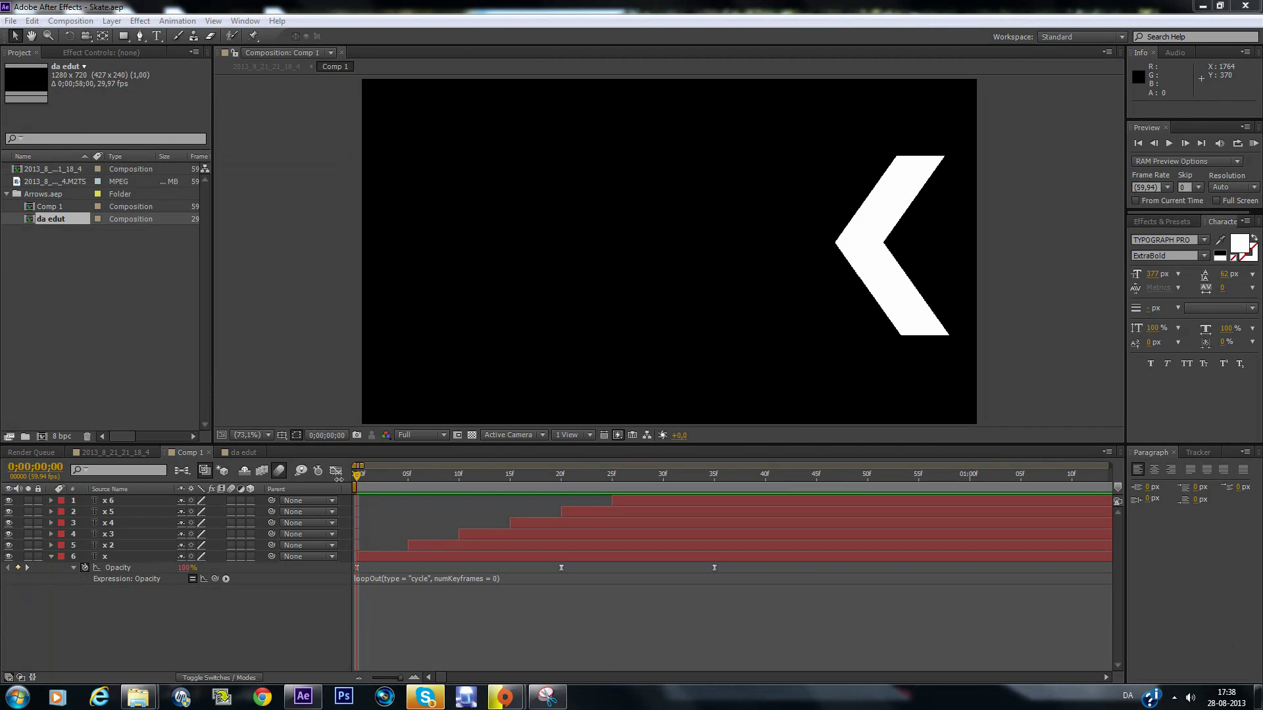
# Preview the finished fading arrows in Comp 1 and over the skate footage composition
pyautogui.moveTo(354, 479); pyautogui.dragTo(673, 475)
pyautogui.click(115, 452)
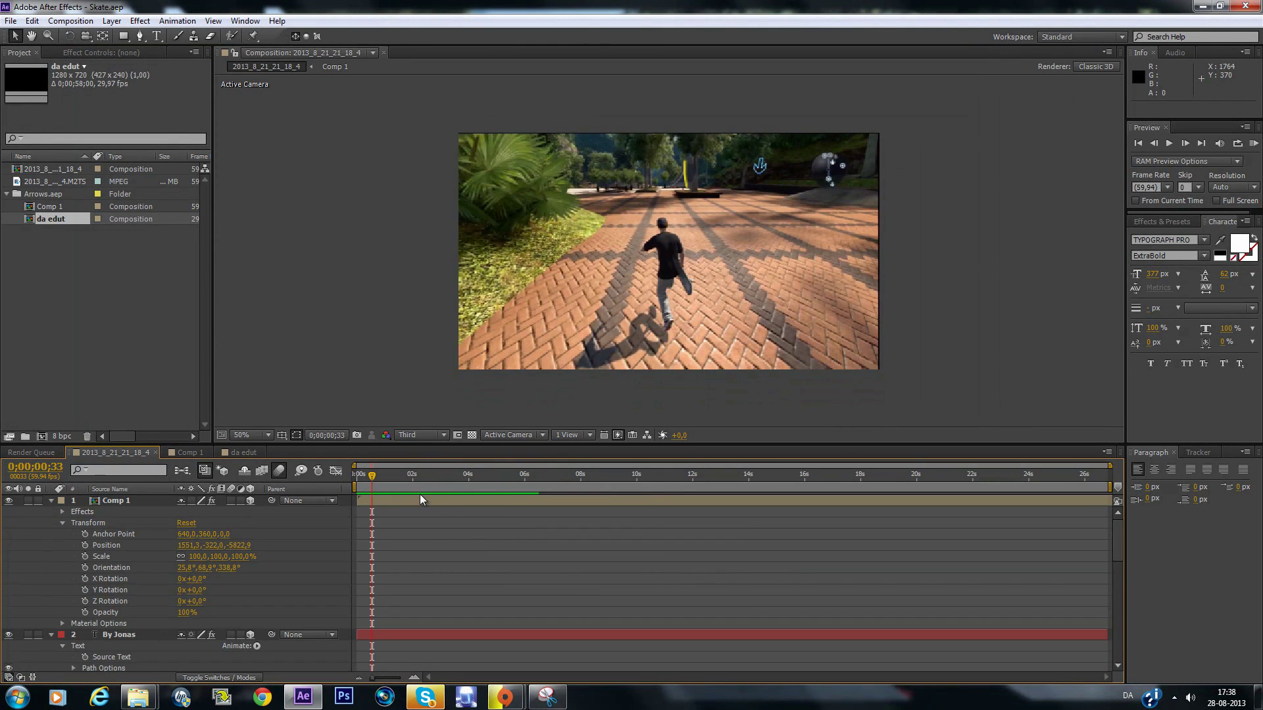
pyautogui.moveTo(372, 479); pyautogui.dragTo(431, 490)
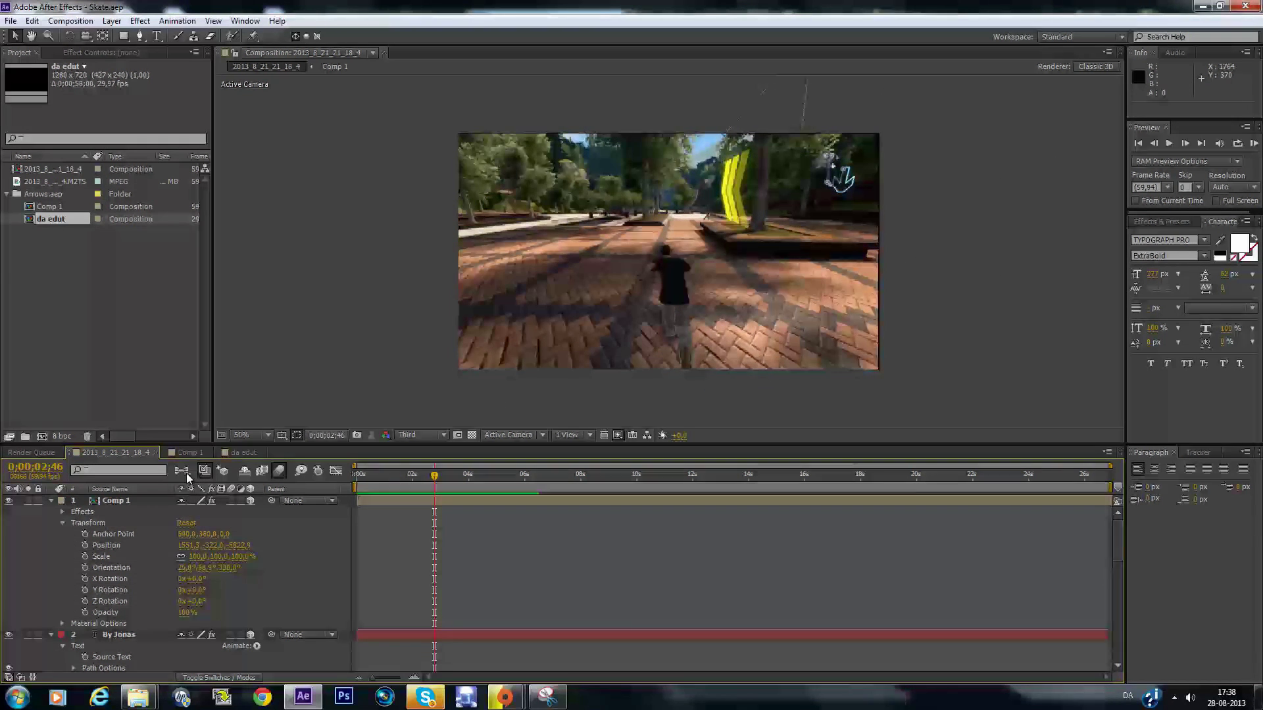
pyautogui.click(196, 454)
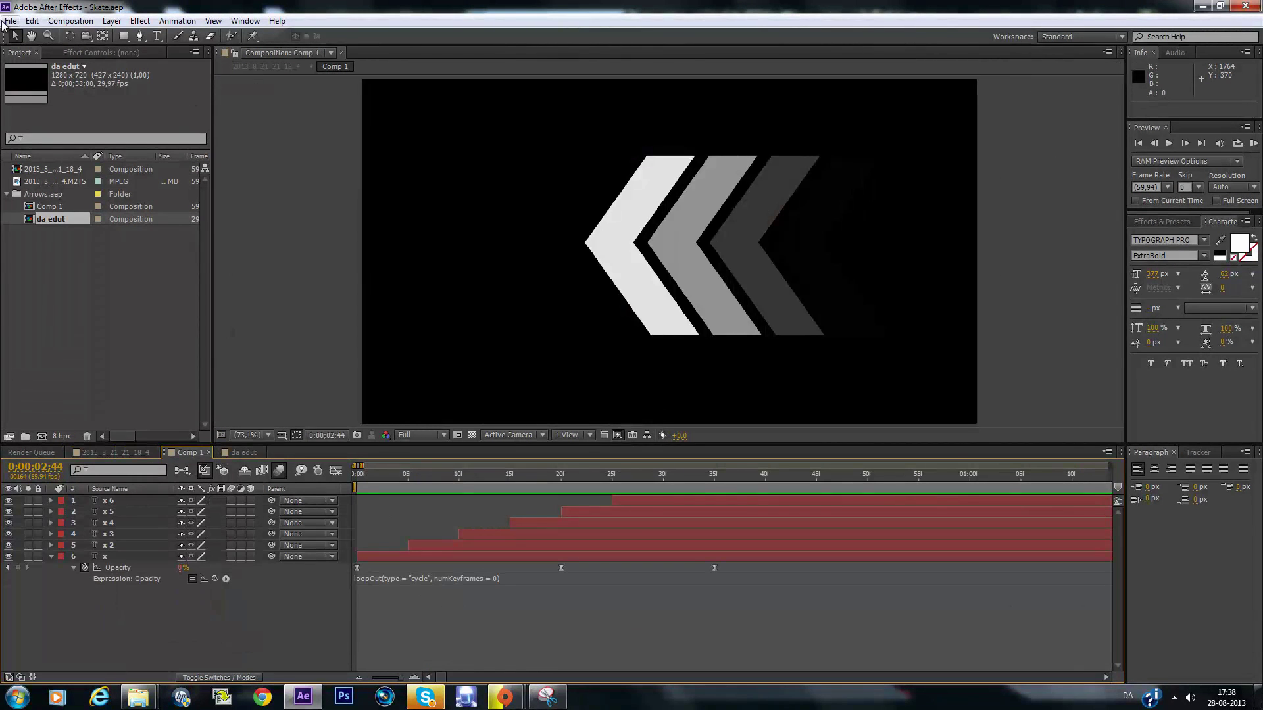
# Start a new empty After Effects project
pyautogui.click(11, 21)
pyautogui.moveTo(198, 36)
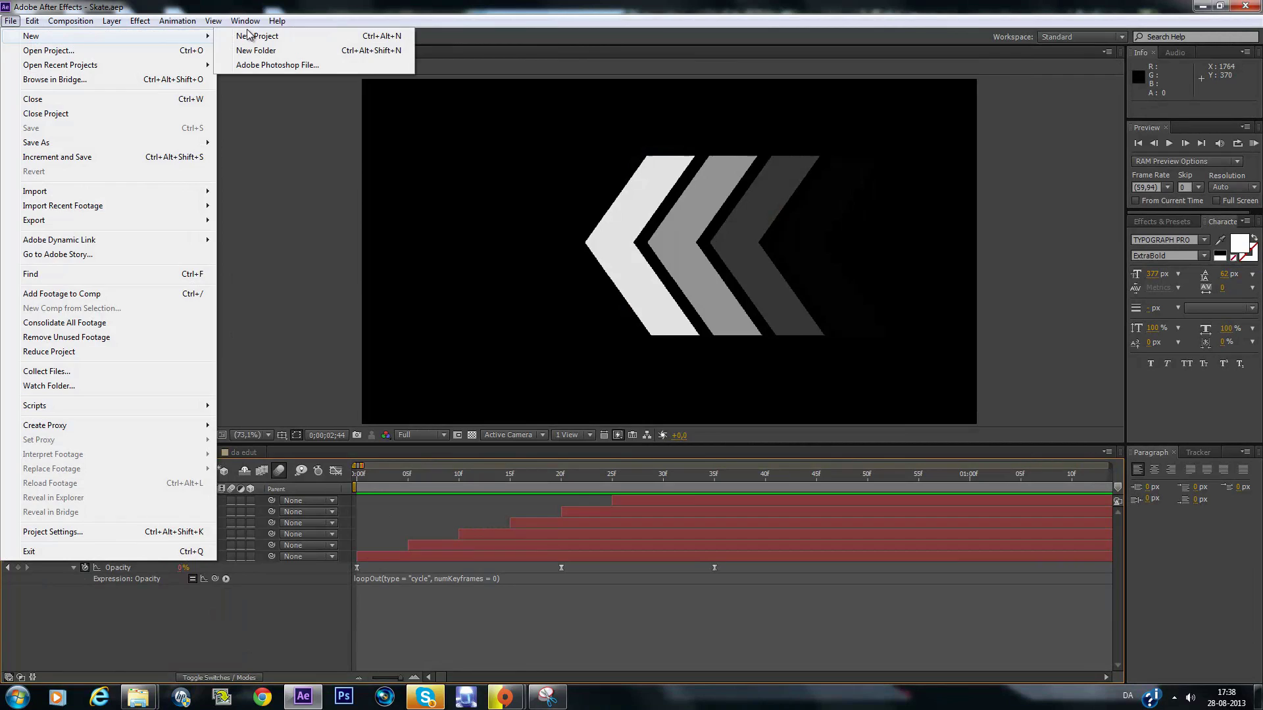
pyautogui.click(250, 37)
# Create a new 1280×720 composition, Comp 1, with a 59,94 fps frame rate
pyautogui.click(10, 21)
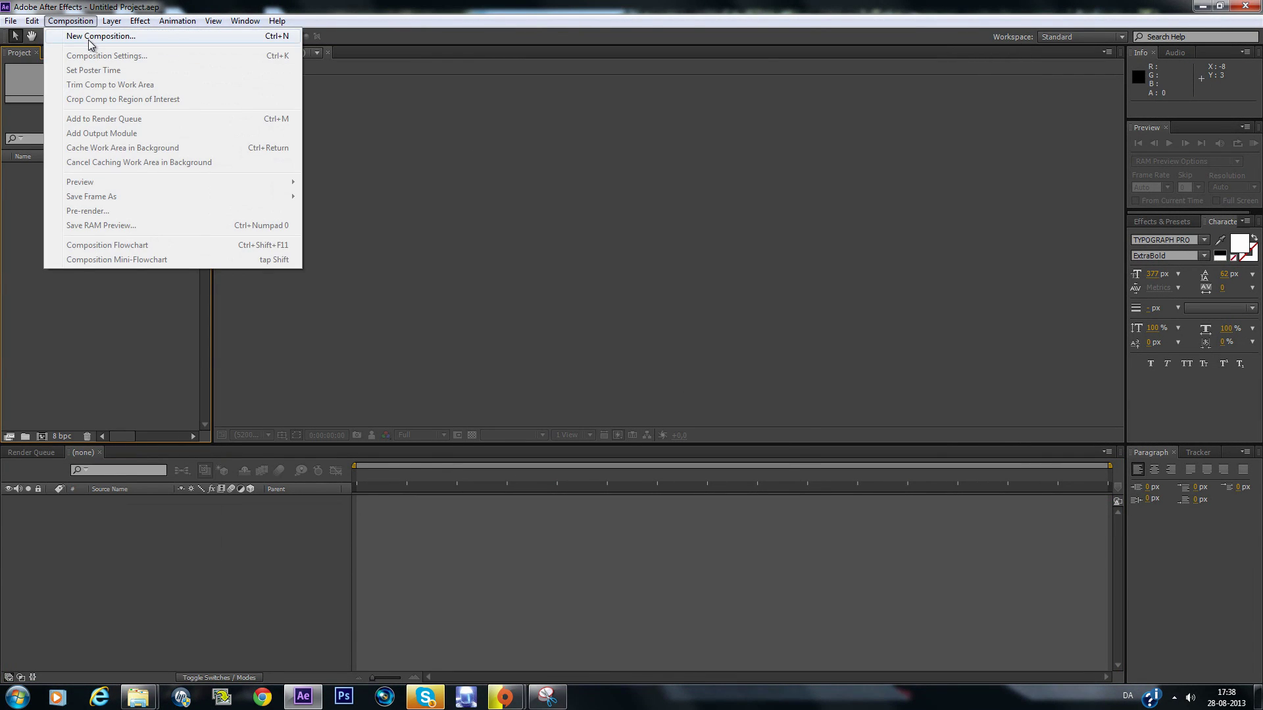
pyautogui.click(90, 36)
pyautogui.click(600, 345)
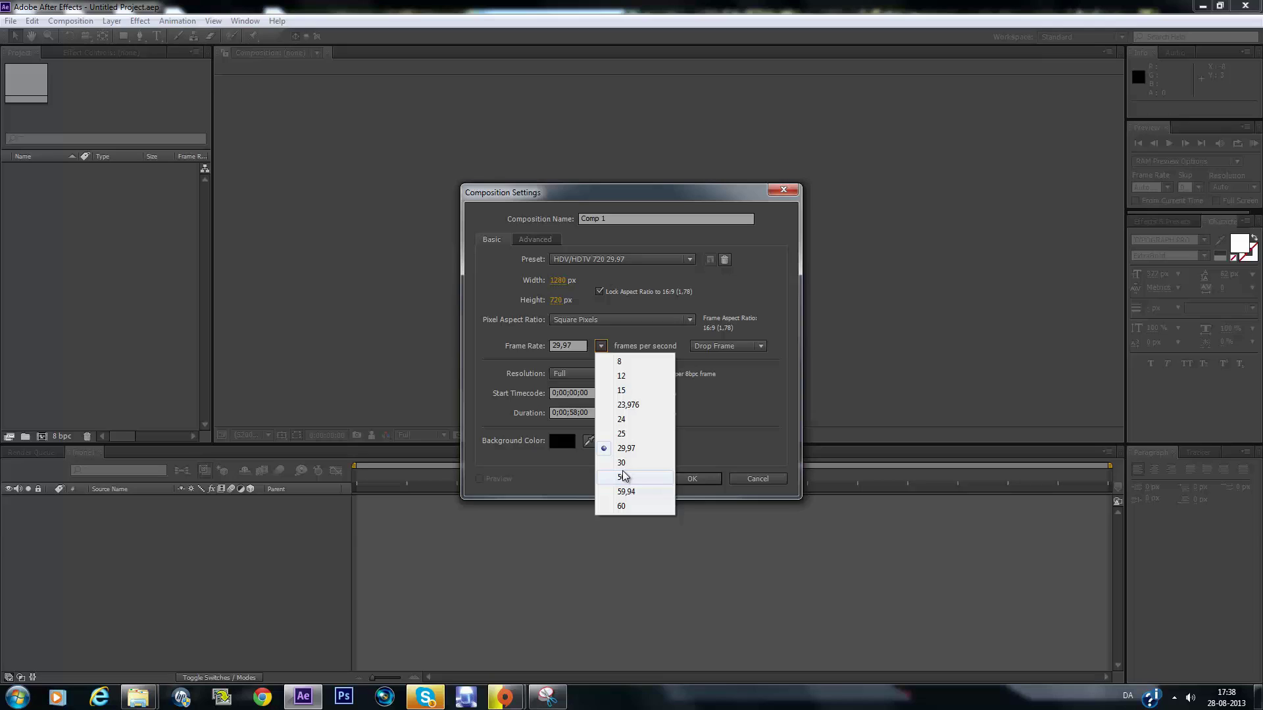
pyautogui.click(642, 492)
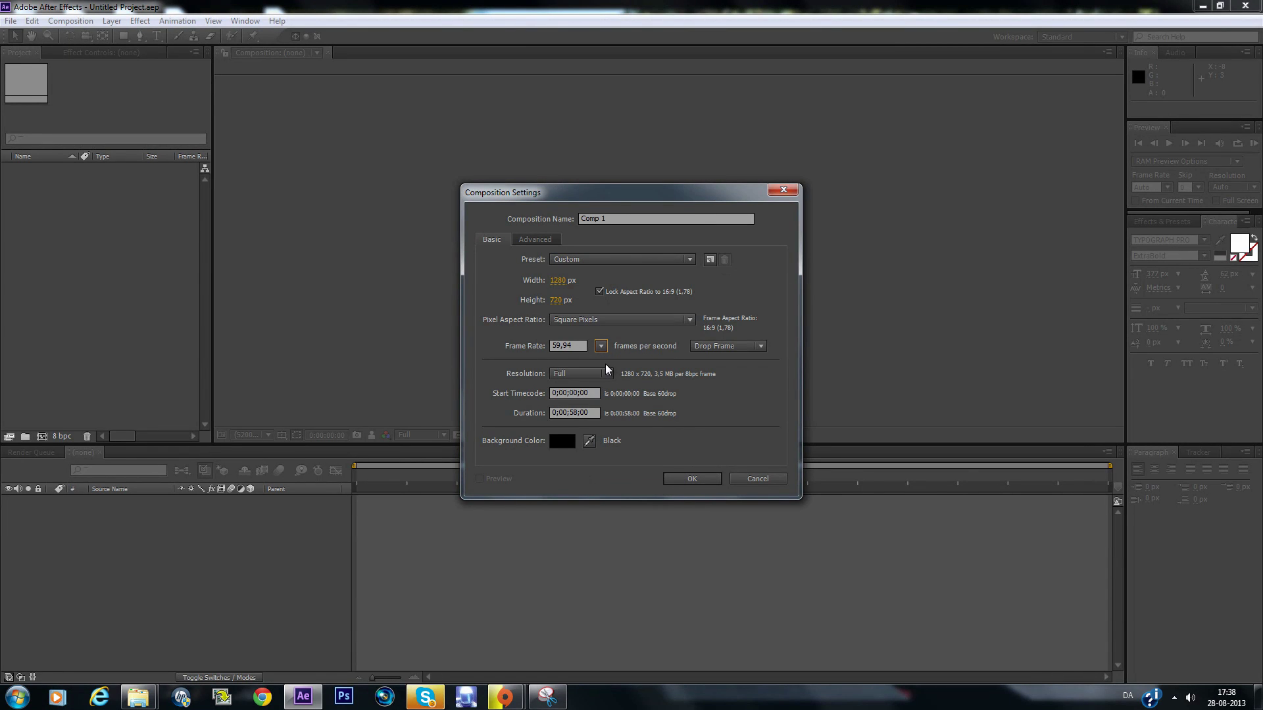
pyautogui.click(695, 480)
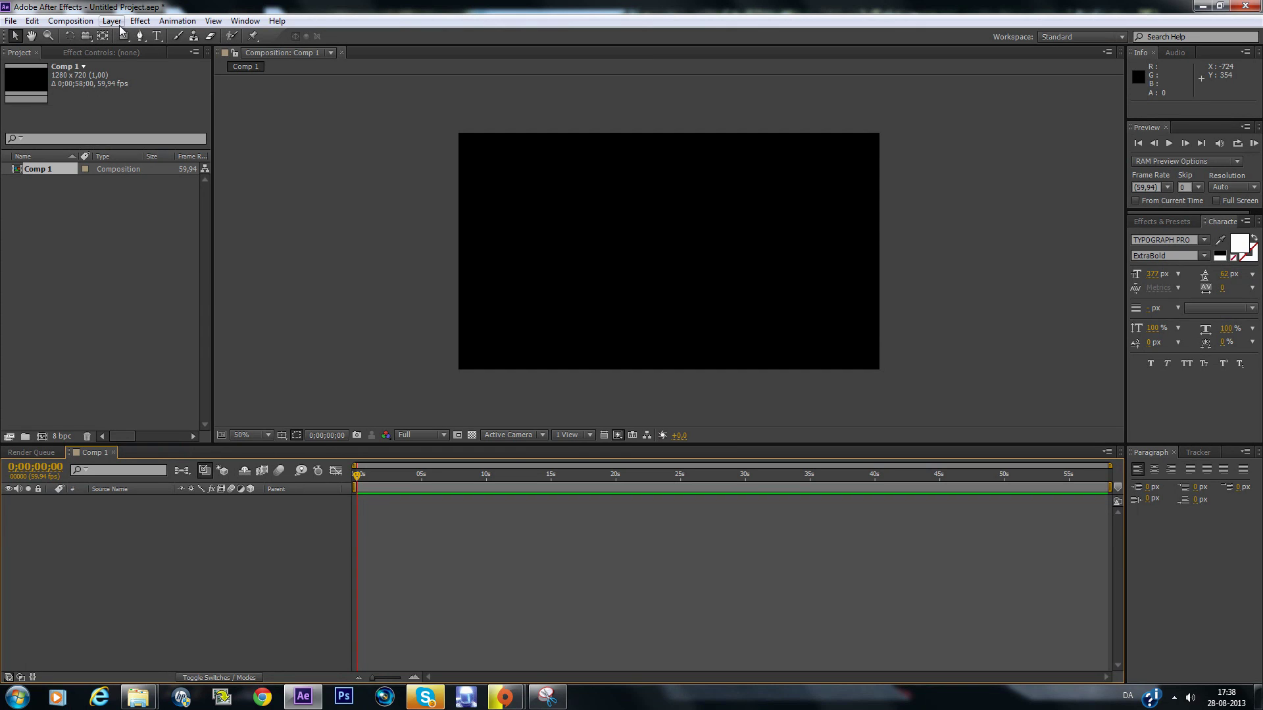
# Type a large white X as text layer x and drag it down toward the frame centre
pyautogui.click(157, 37)
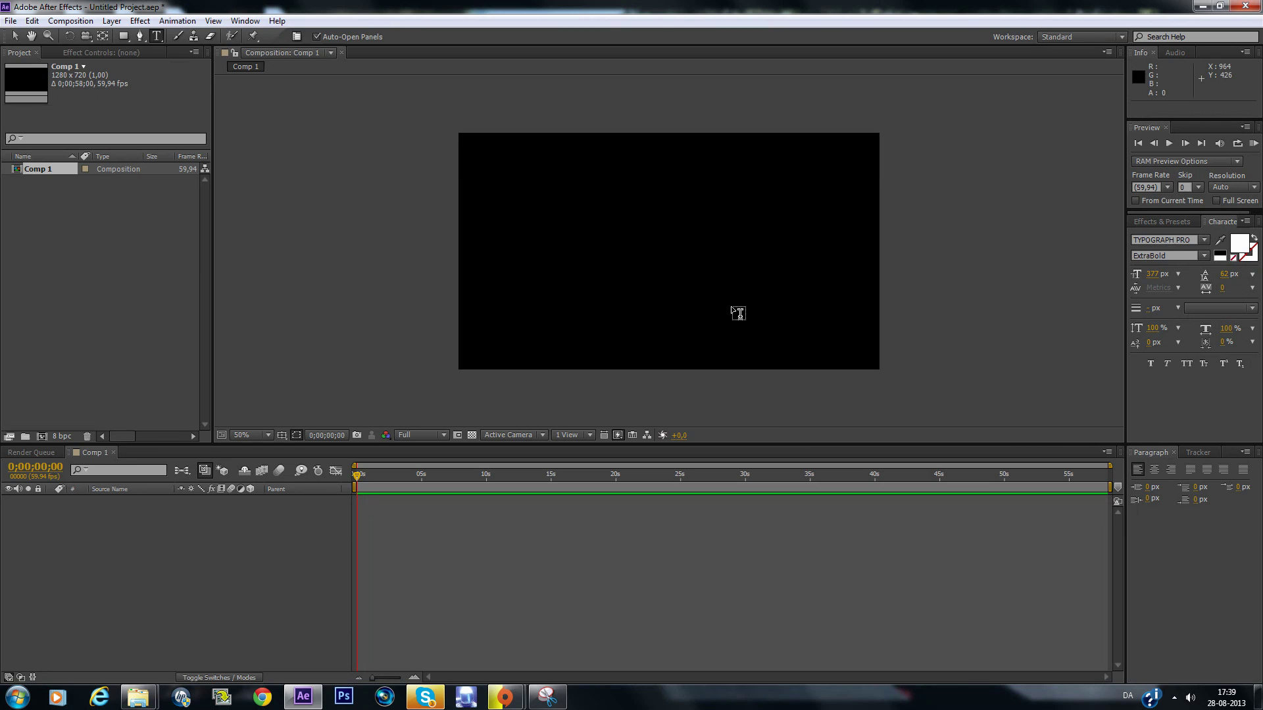
pyautogui.click(619, 263)
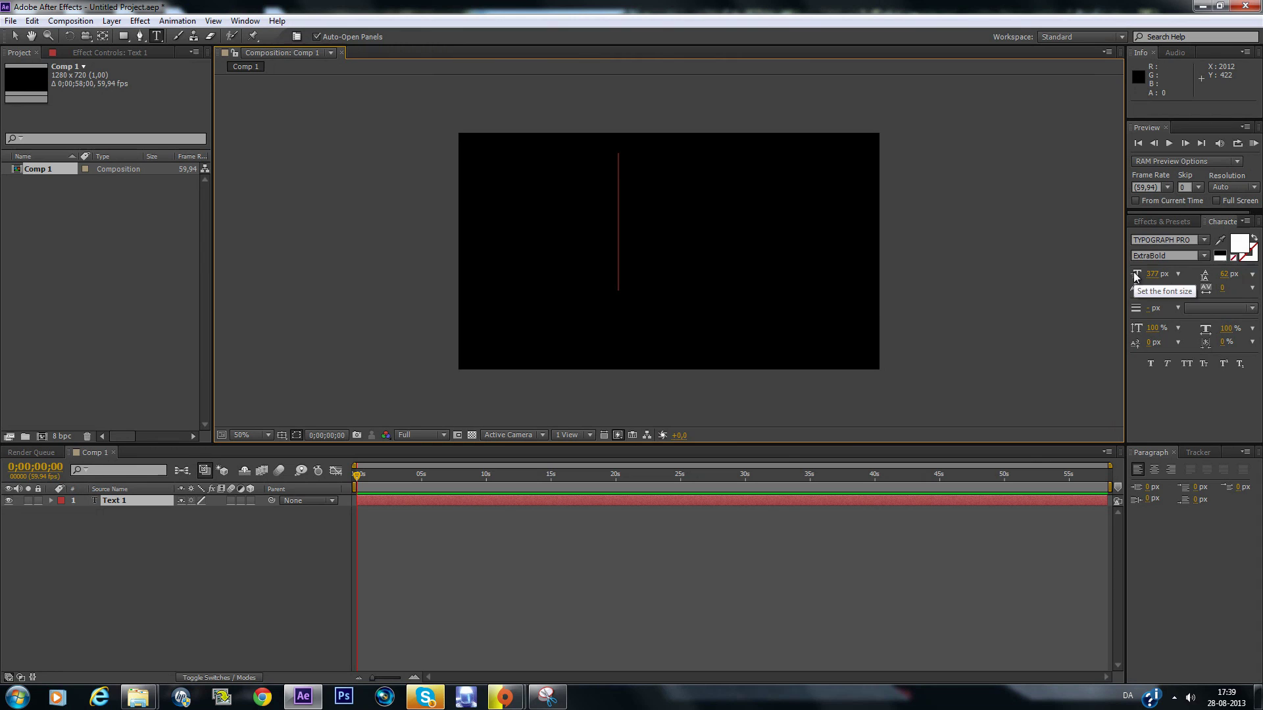
pyautogui.write('X')
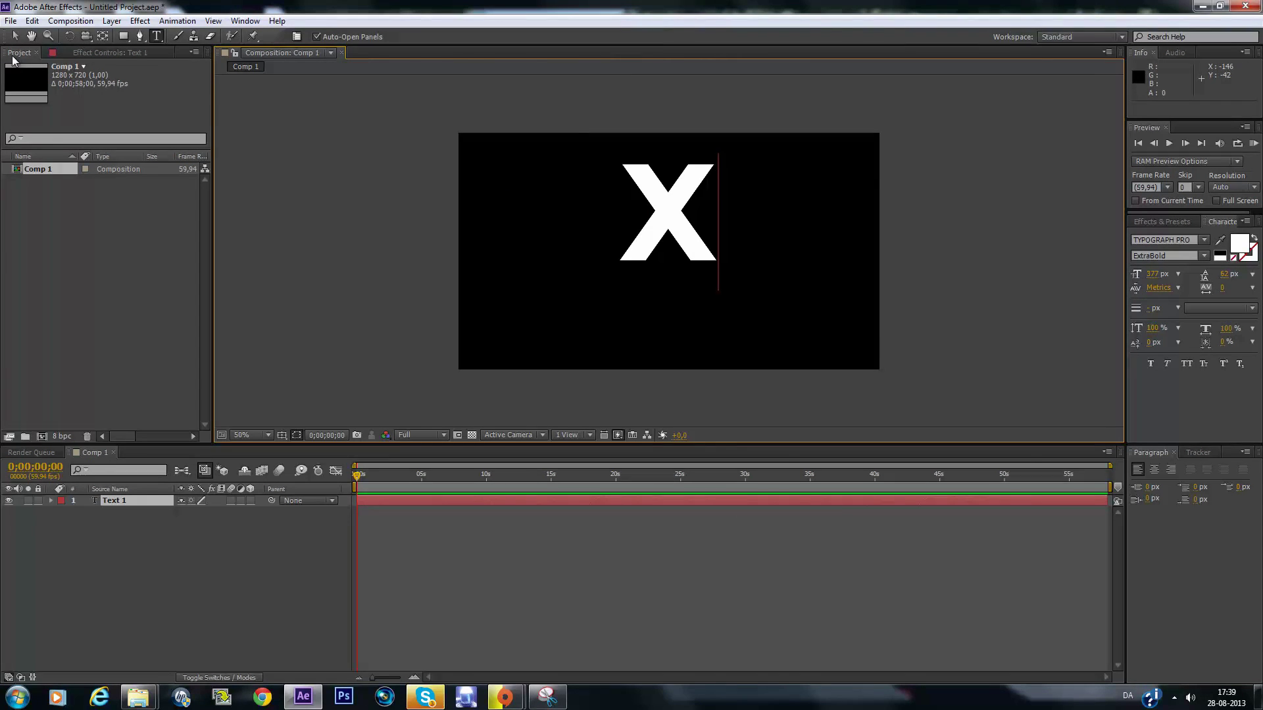
pyautogui.click(11, 21)
pyautogui.press('Escape')
pyautogui.click(15, 36)
pyautogui.moveTo(664, 215); pyautogui.dragTo(657, 253)
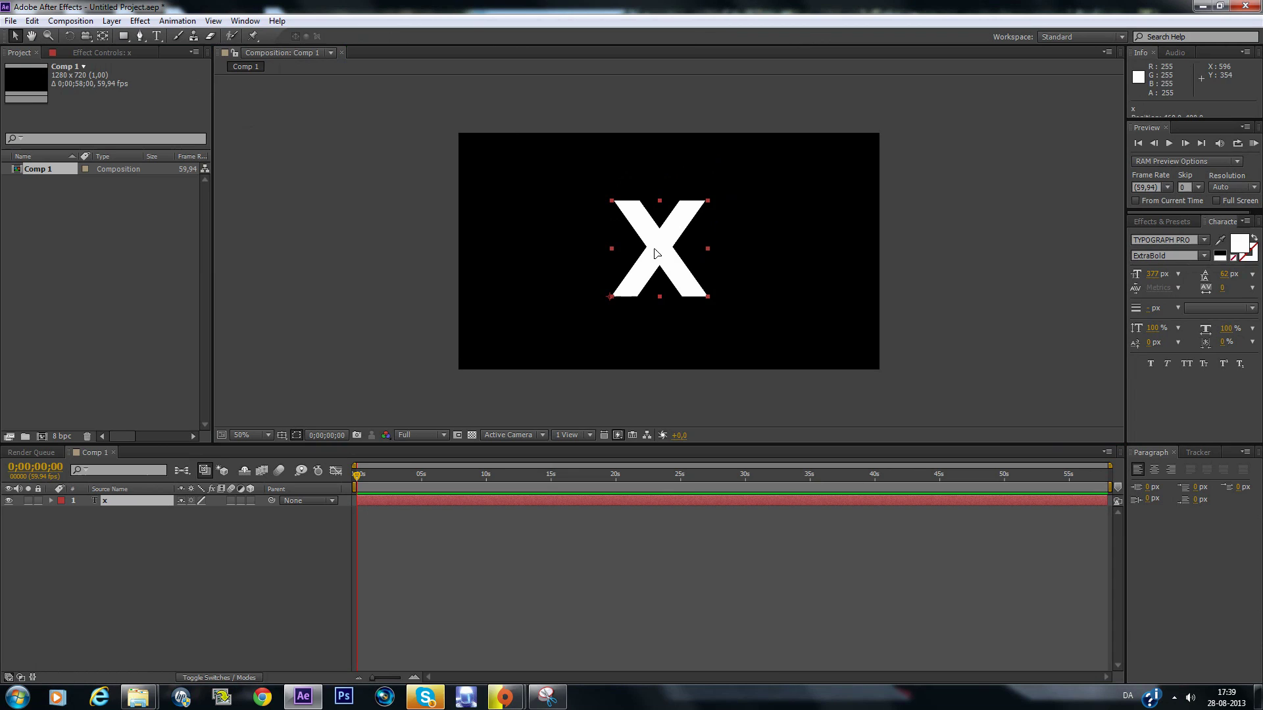
# At 100% view, draw a closed six-point Pen mask around the X's left half
pyautogui.click(140, 36)
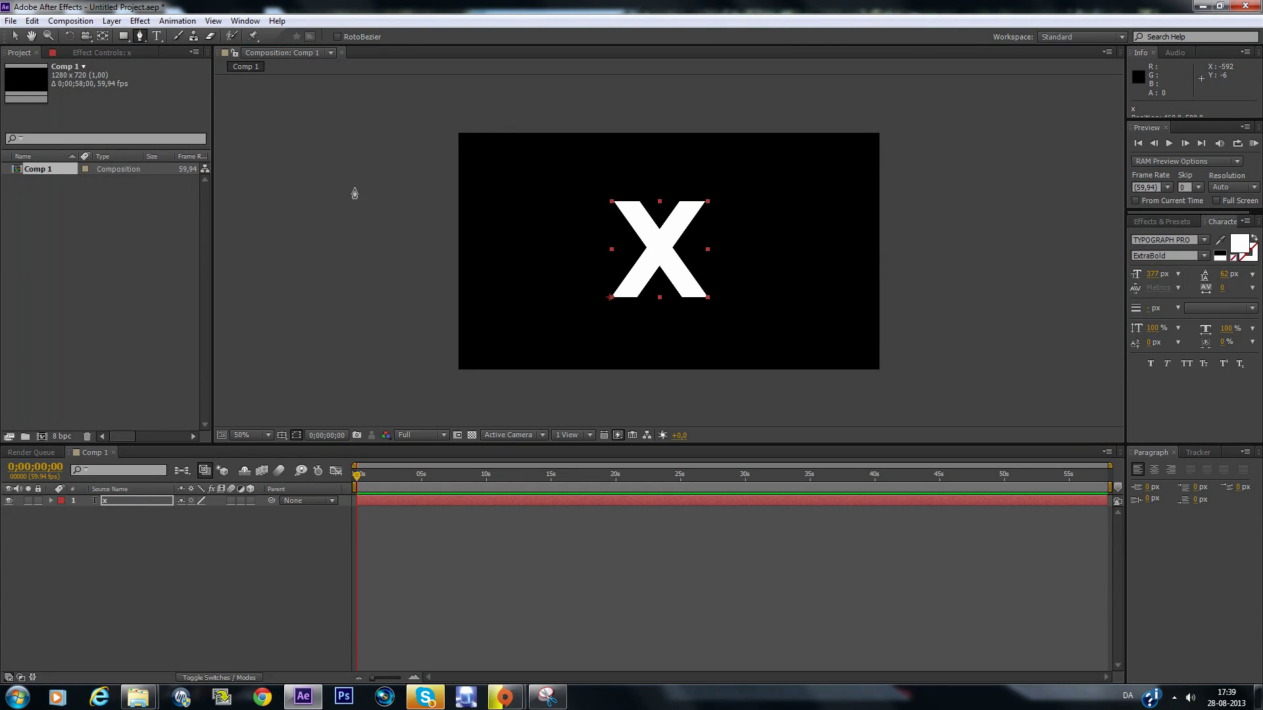
pyautogui.press('/')
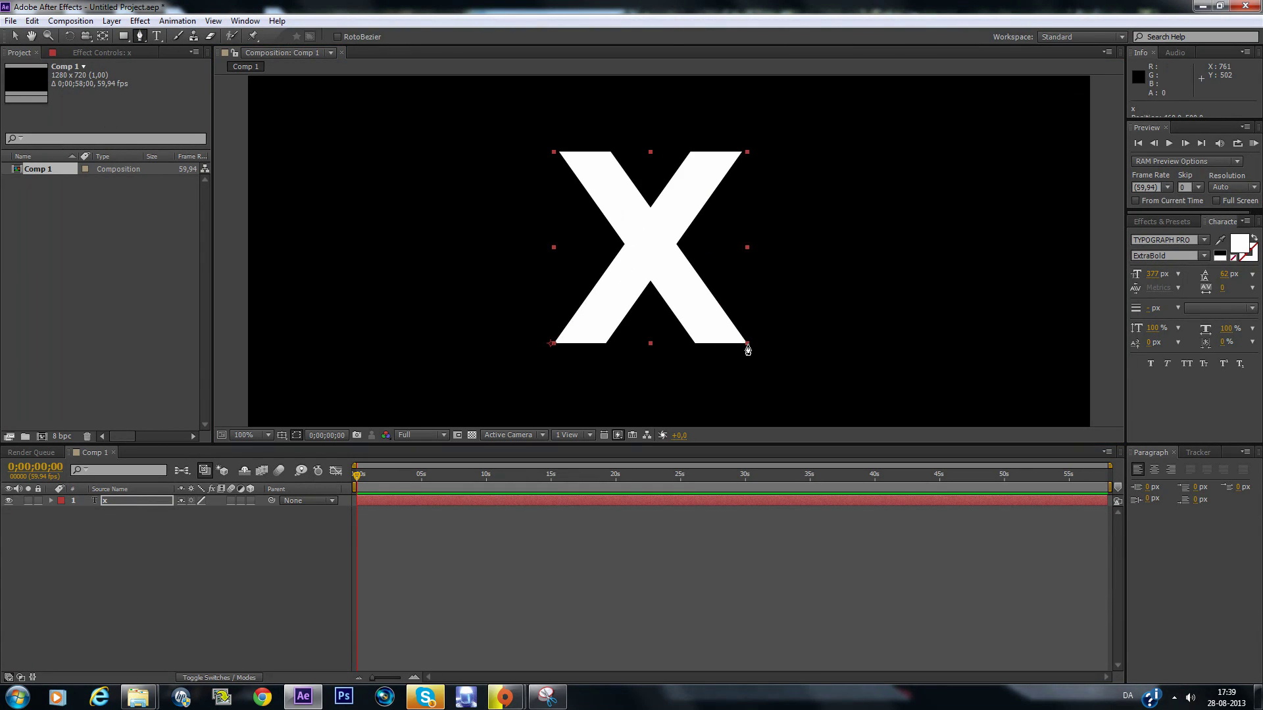
pyautogui.click(747, 342)
pyautogui.click(694, 343)
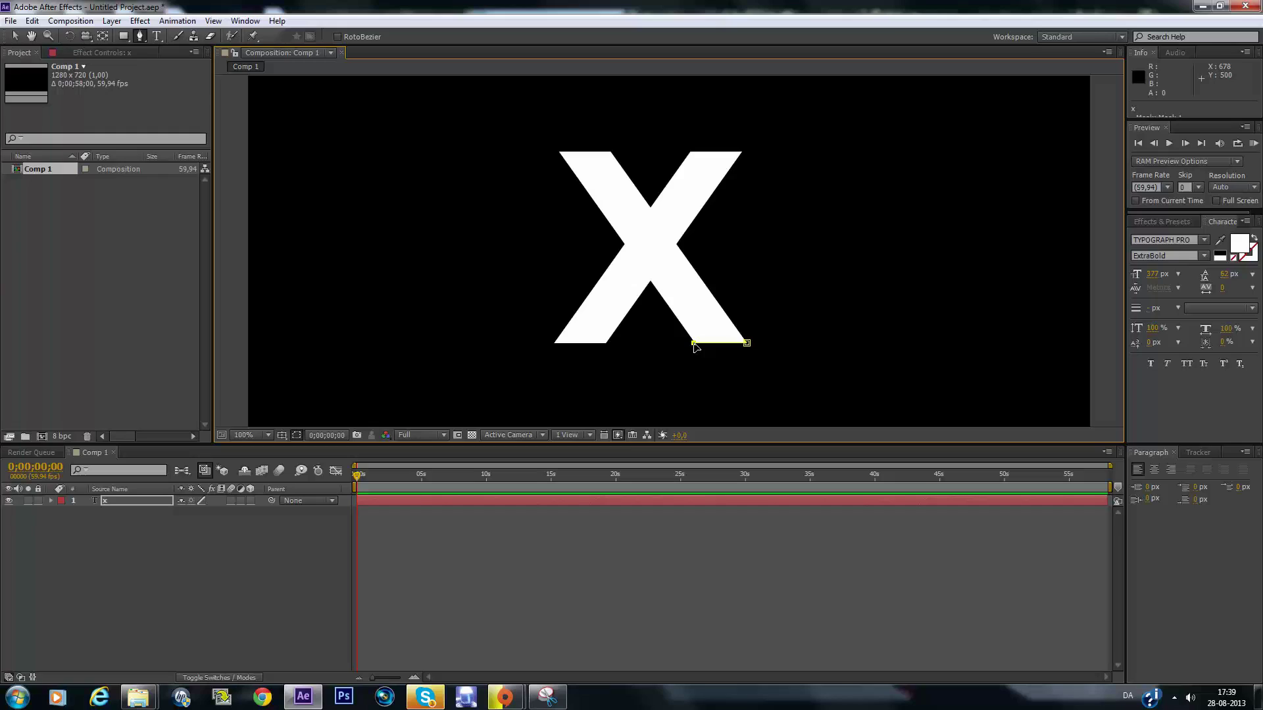
pyautogui.click(623, 244)
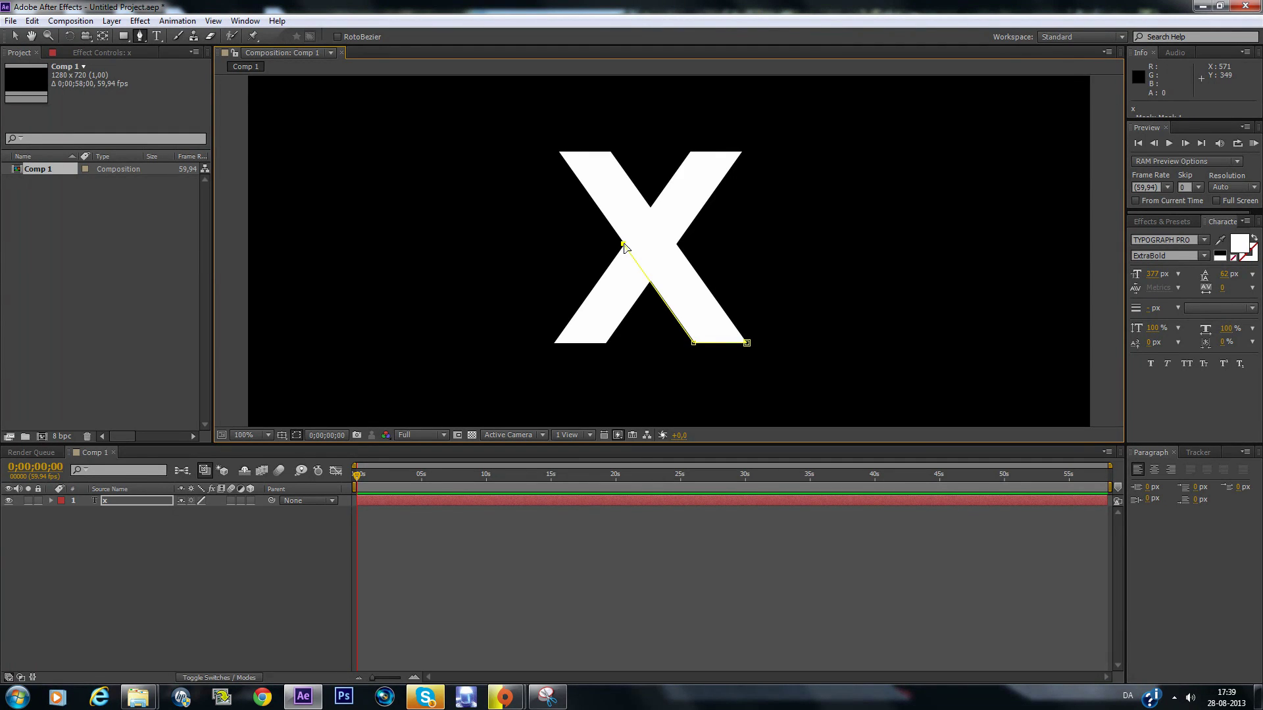
pyautogui.click(689, 151)
pyautogui.click(741, 151)
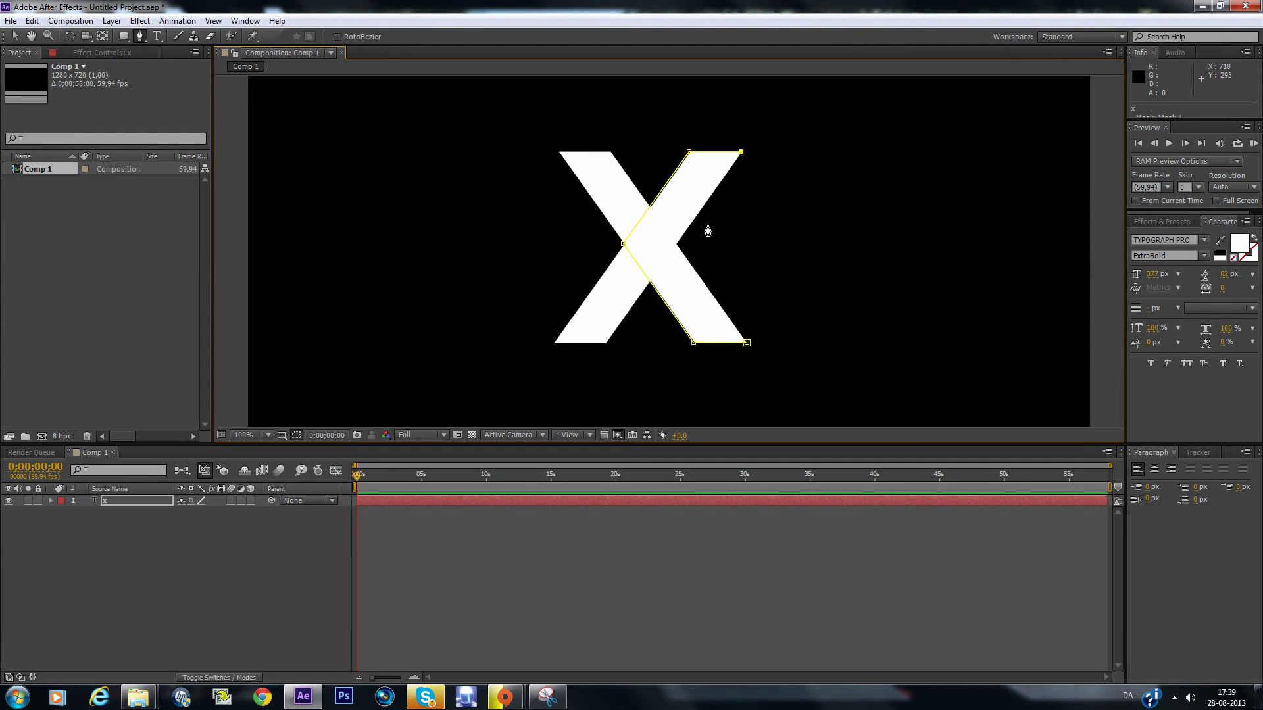
pyautogui.click(677, 245)
pyautogui.click(747, 343)
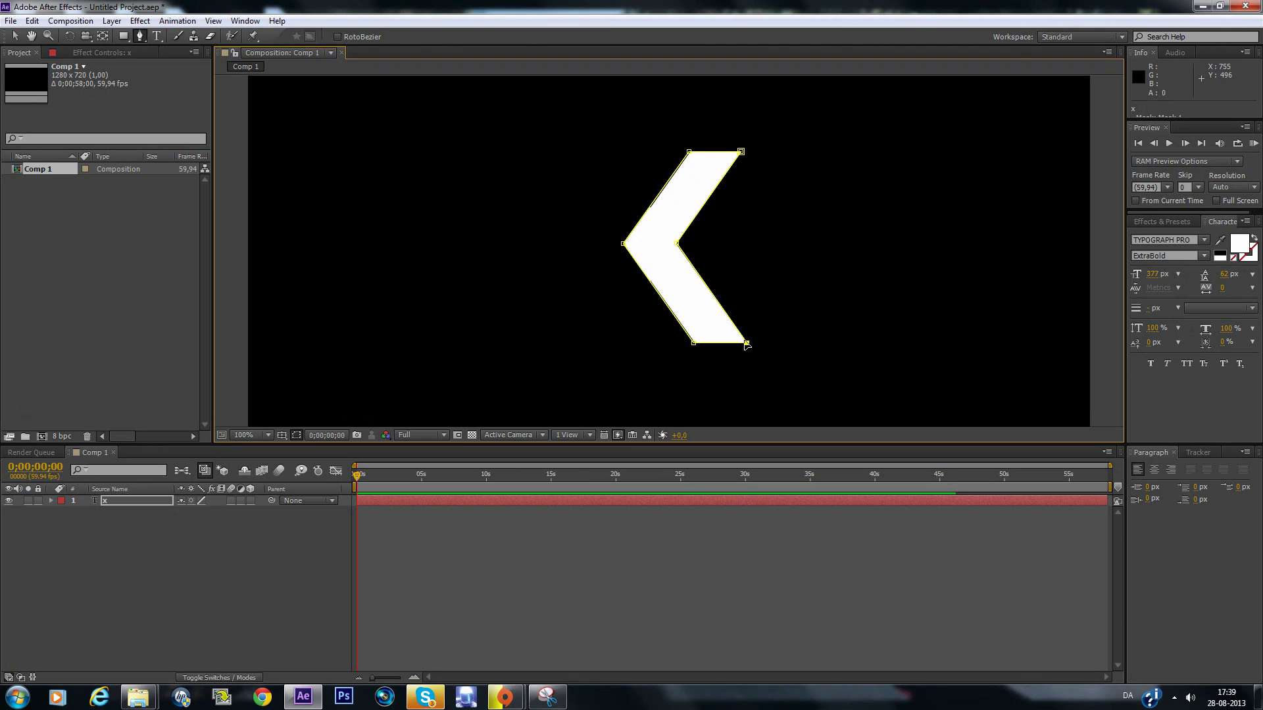
# Deselect to inspect the clean chevron, then reselect the x layer
pyautogui.scroll(1, 710, 249)
pyautogui.scroll(1, 704, 210)
pyautogui.scroll(-1, 701, 226)
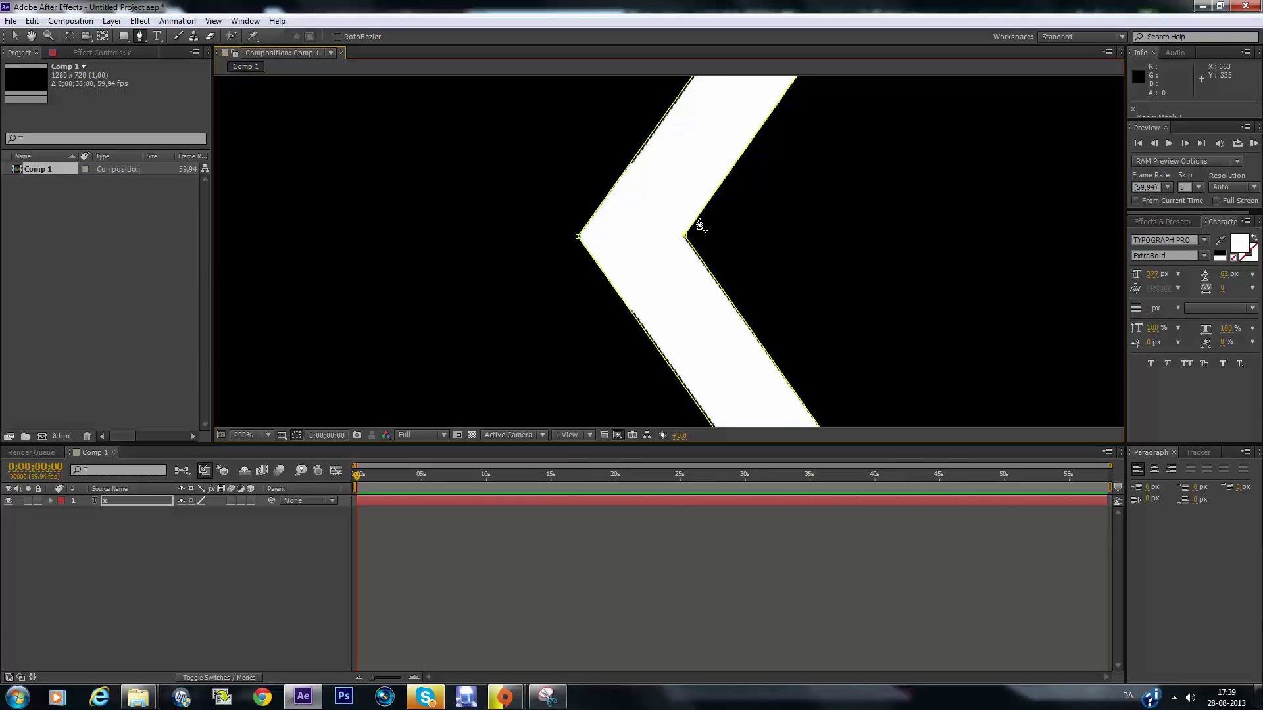
pyautogui.scroll(-1, 710, 270)
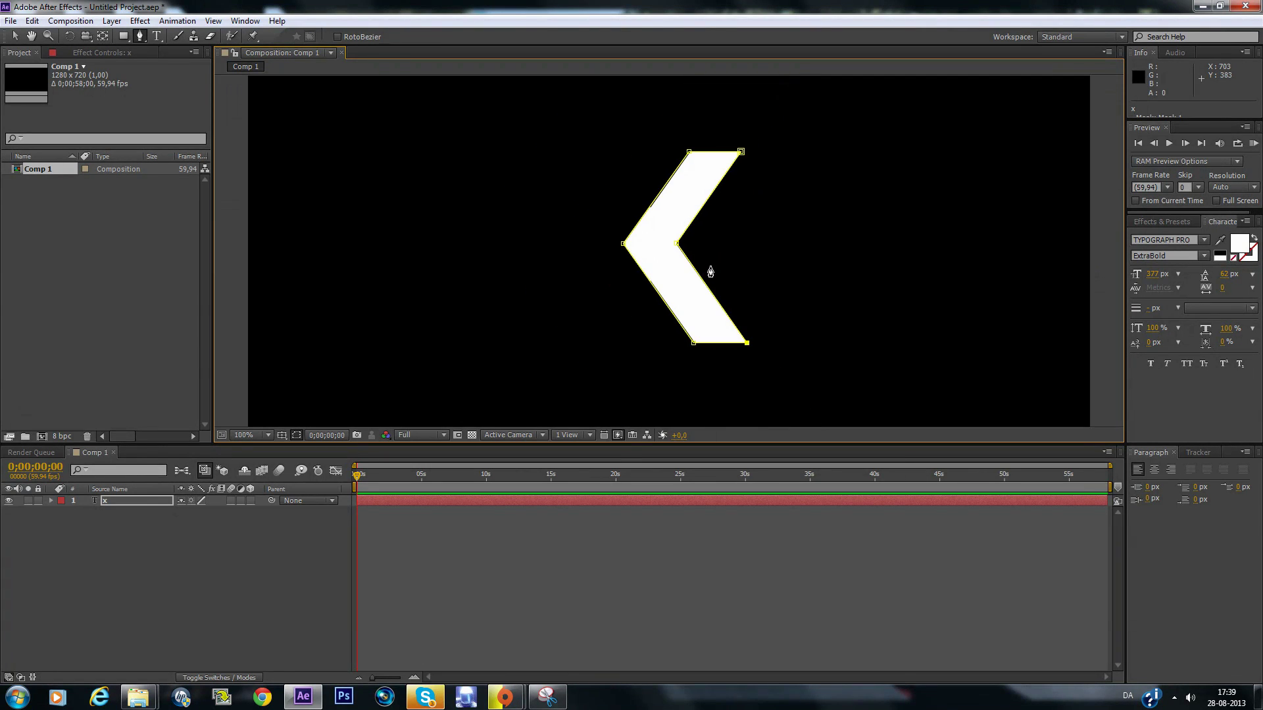
pyautogui.click(521, 551)
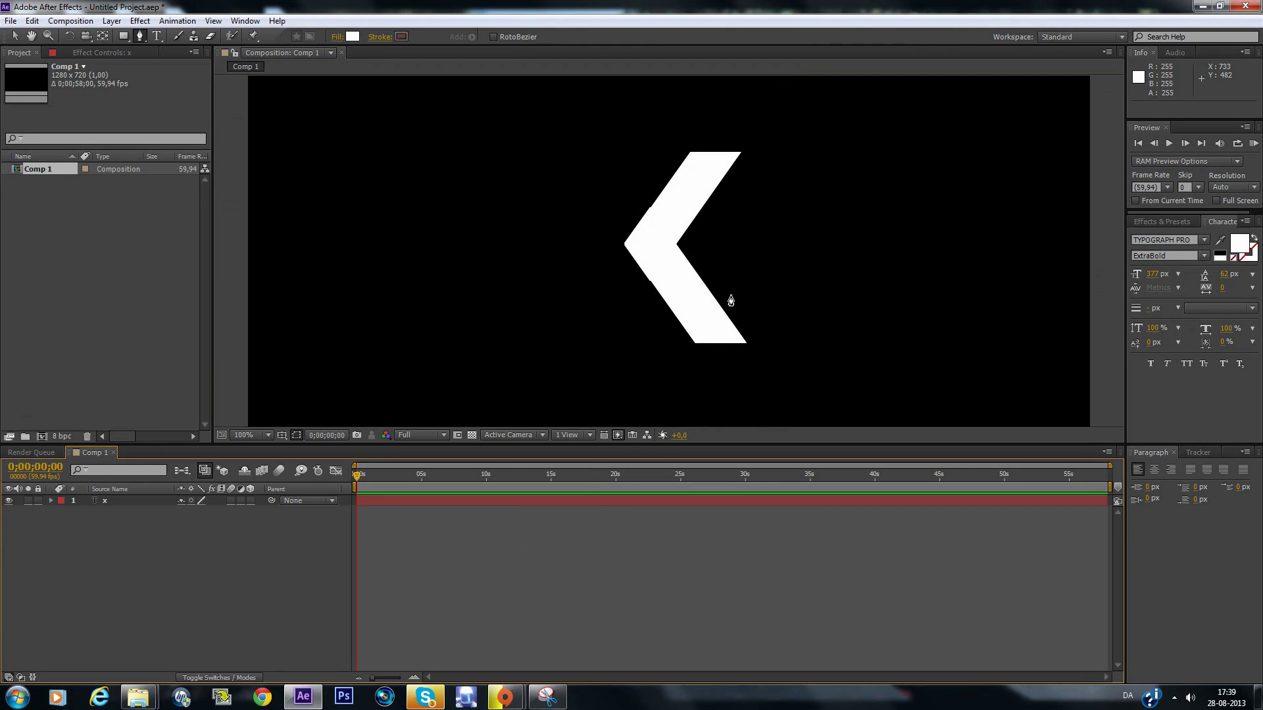
pyautogui.scroll(1, 710, 338)
pyautogui.scroll(1, 694, 358)
pyautogui.scroll(-7, 667, 362)
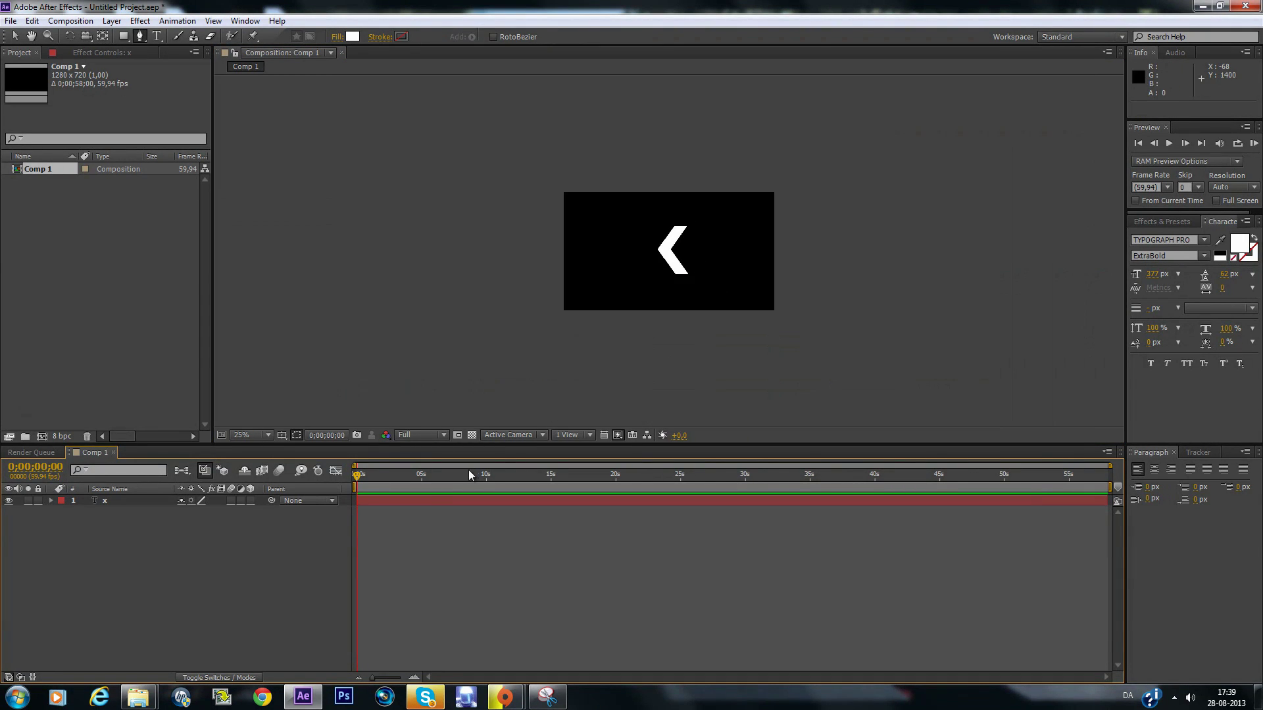
pyautogui.click(425, 500)
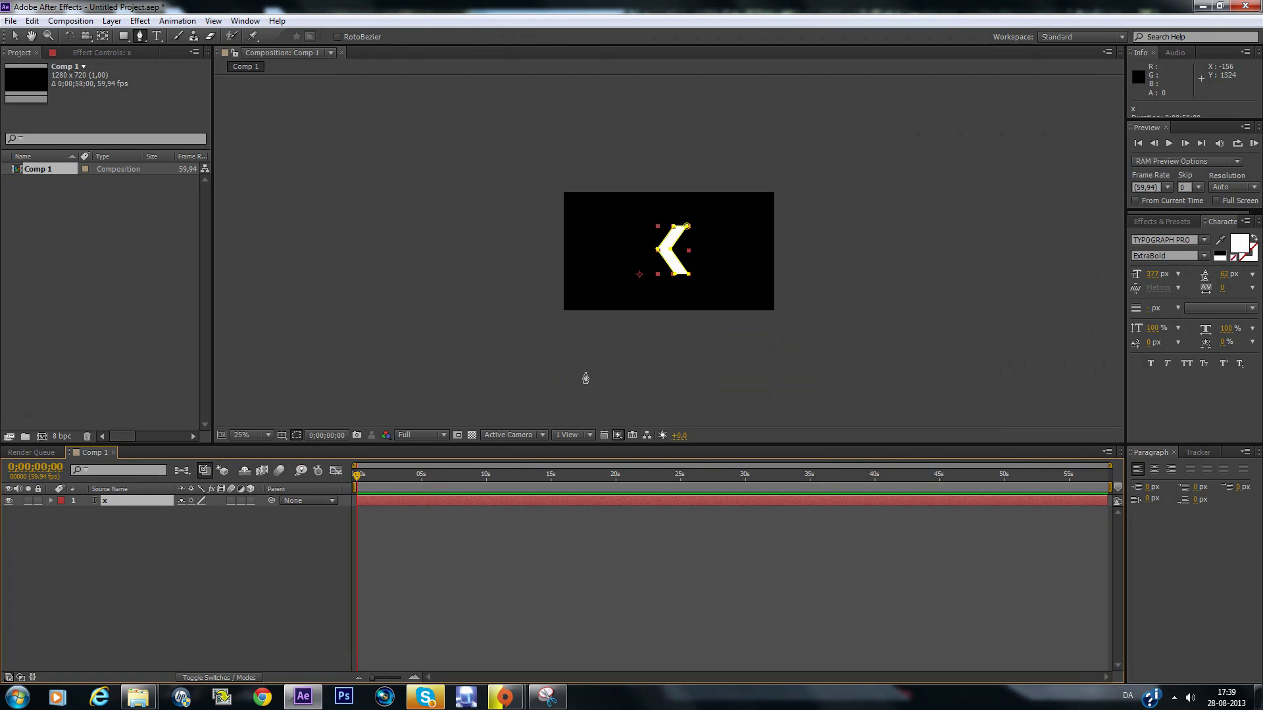
# Drag the chevron across to the right side of the frame
pyautogui.scroll(4, 592, 369)
pyautogui.scroll(-2, 619, 355)
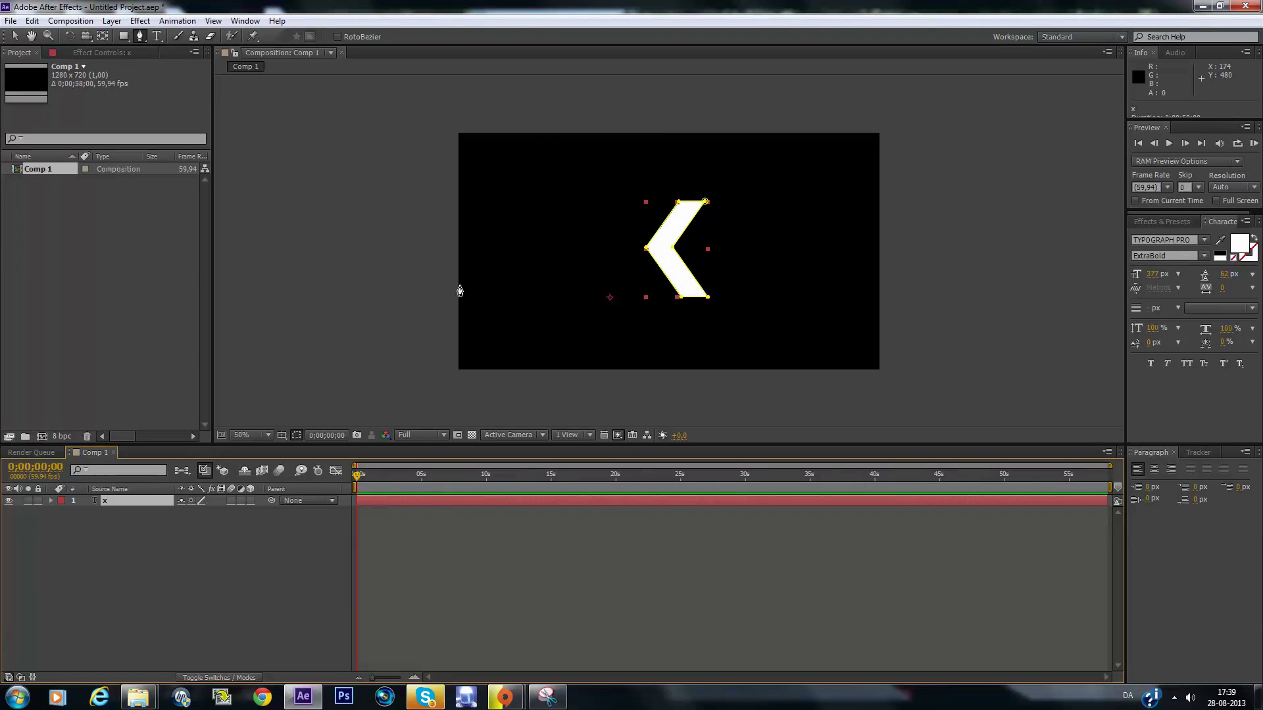
pyautogui.click(12, 36)
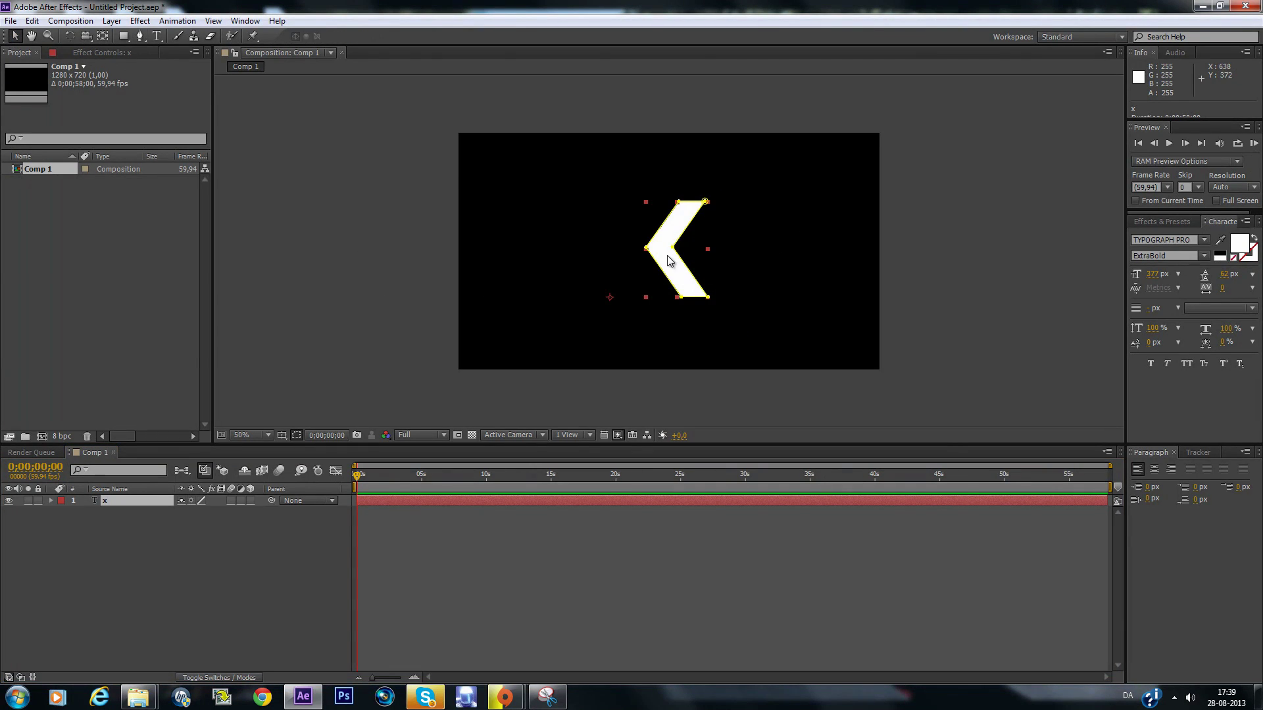
pyautogui.moveTo(668, 262); pyautogui.dragTo(813, 263)
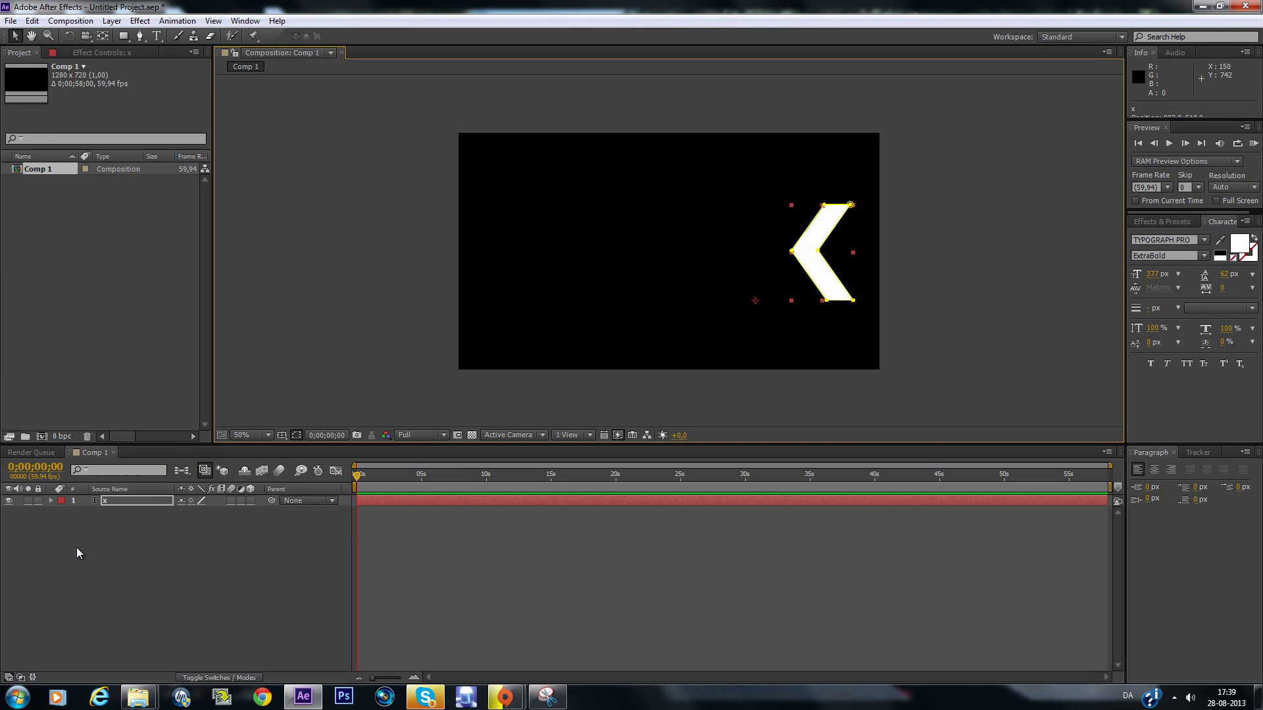
# Select the x layer and show only its Opacity property
pyautogui.click(59, 500)
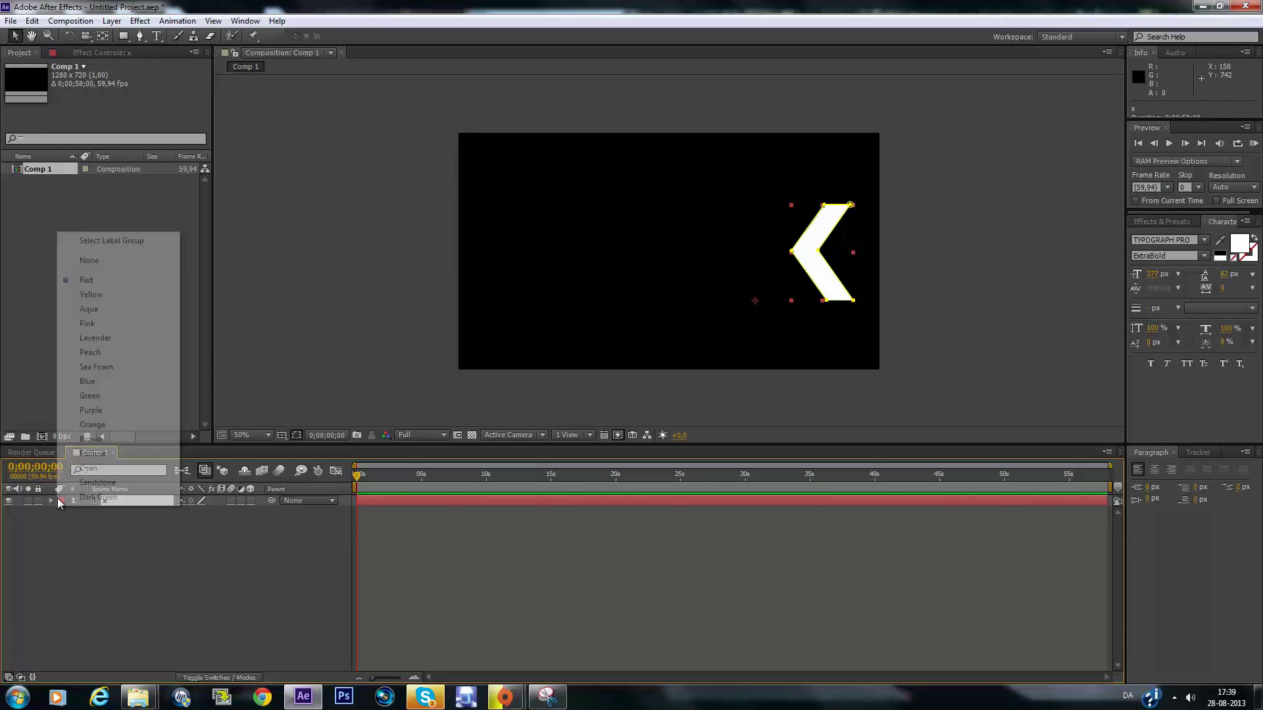
pyautogui.click(105, 556)
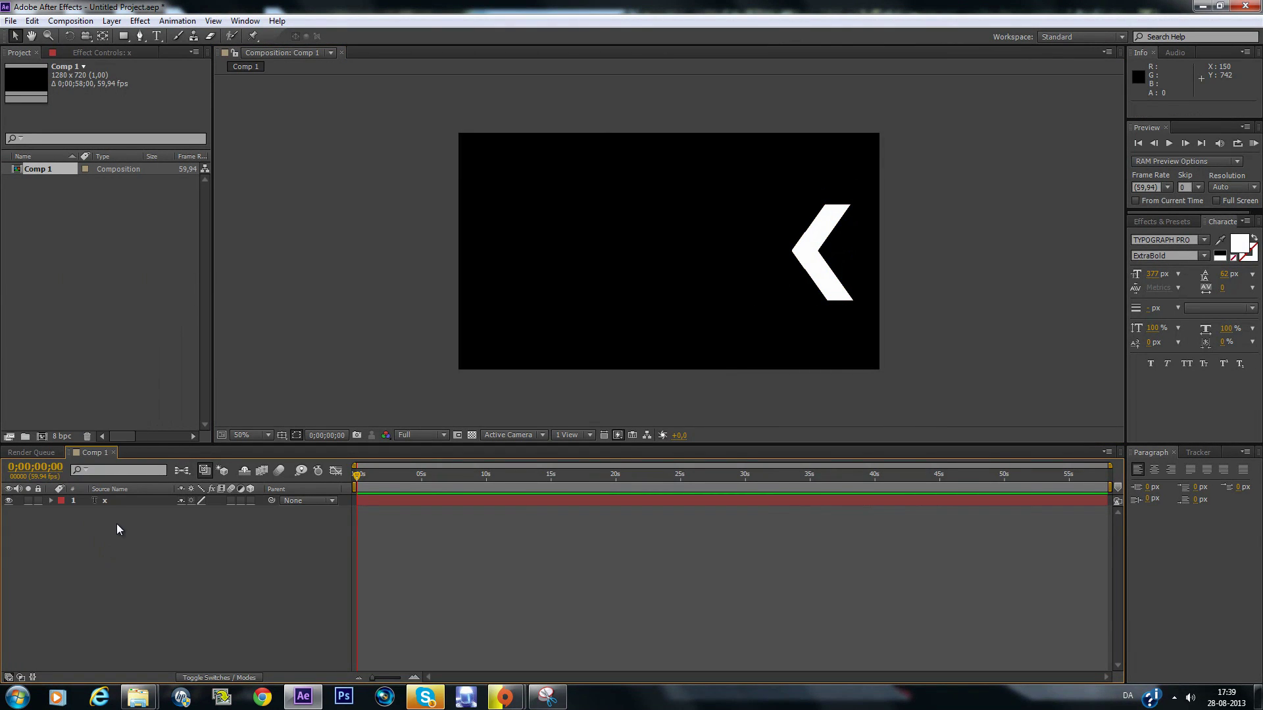
pyautogui.click(121, 503)
pyautogui.click(115, 502)
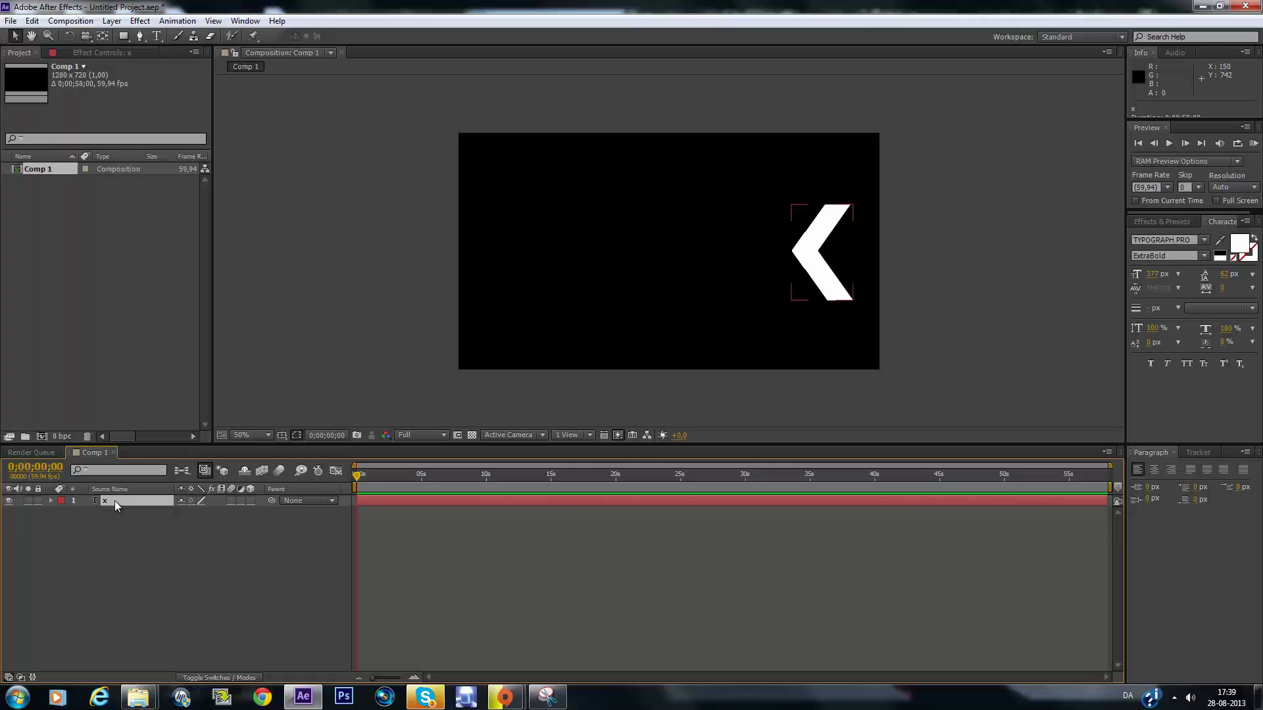
pyautogui.press('t')
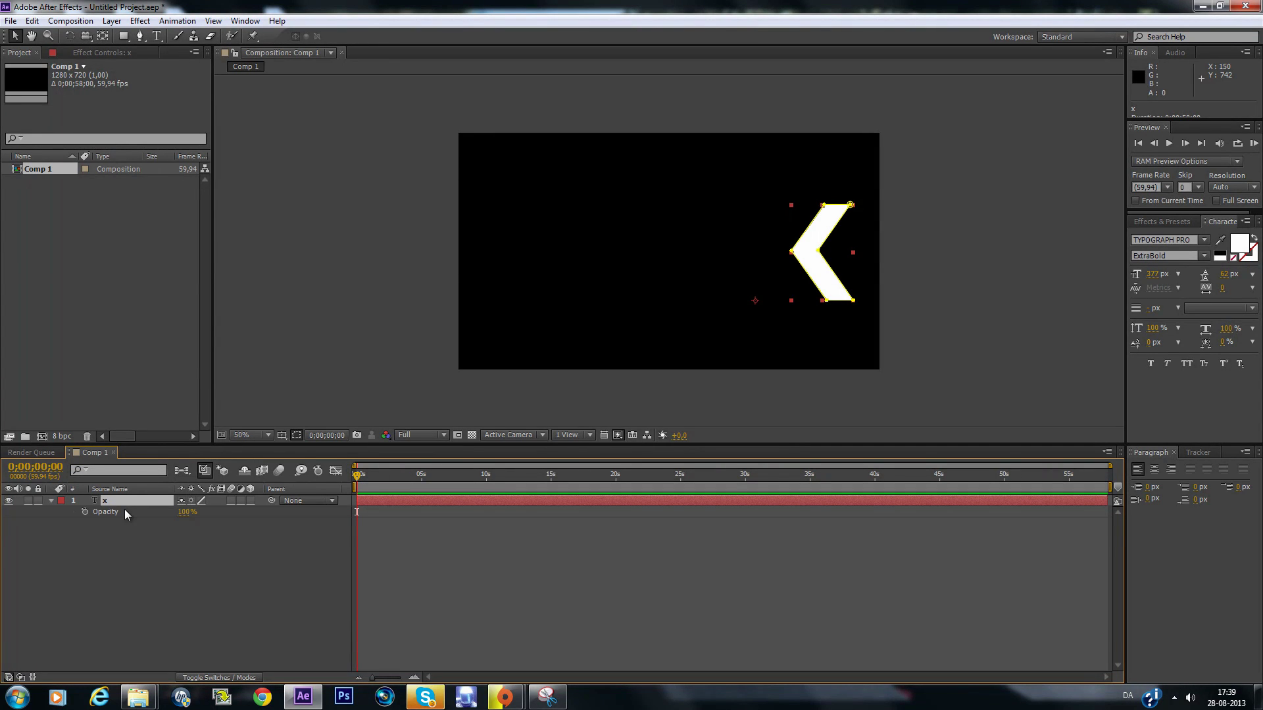
# Keyframe Opacity at 100% at 0 frames and 0% at 20 frames
pyautogui.click(414, 676)
pyautogui.click(414, 676)
pyautogui.click(414, 676)
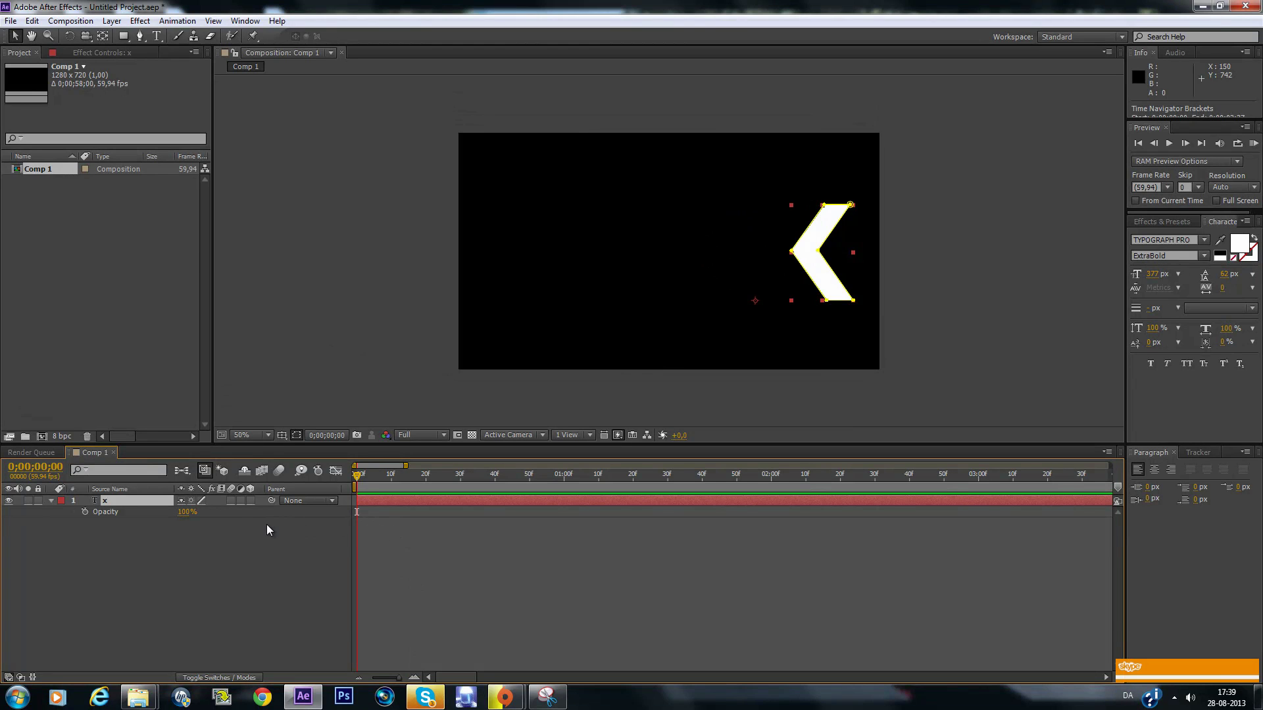
pyautogui.click(85, 513)
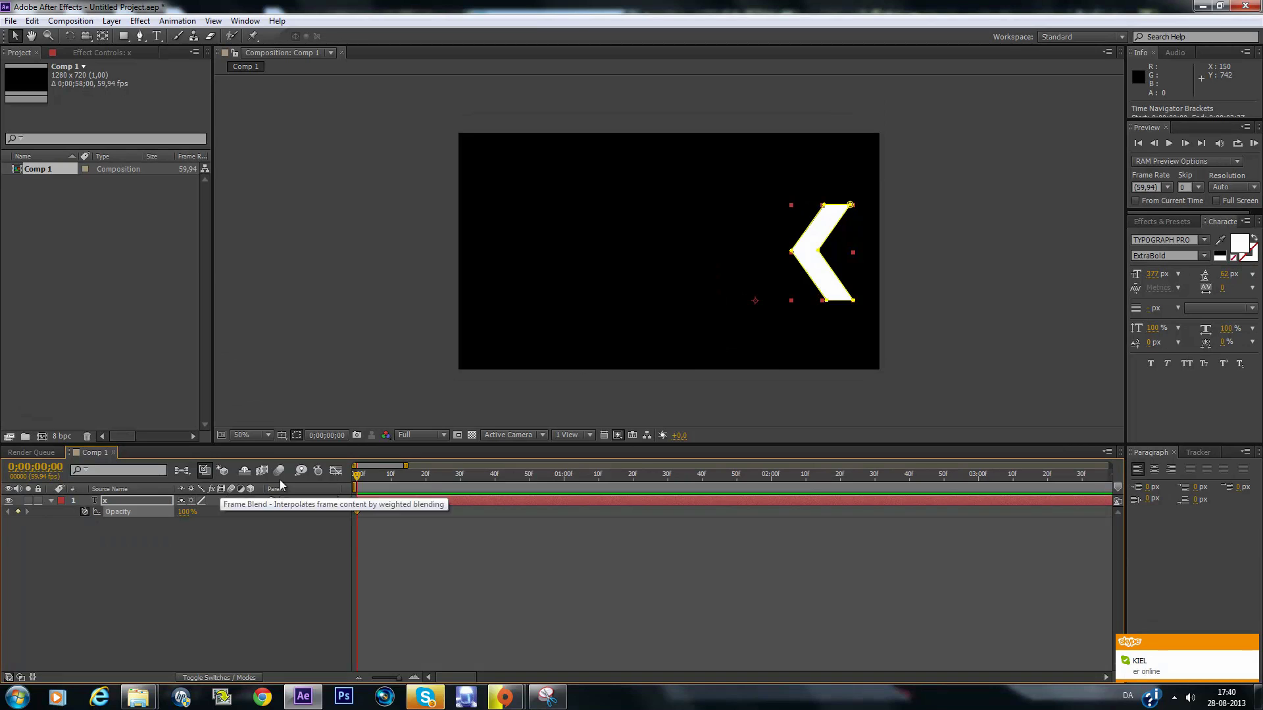
pyautogui.moveTo(357, 478); pyautogui.dragTo(426, 485)
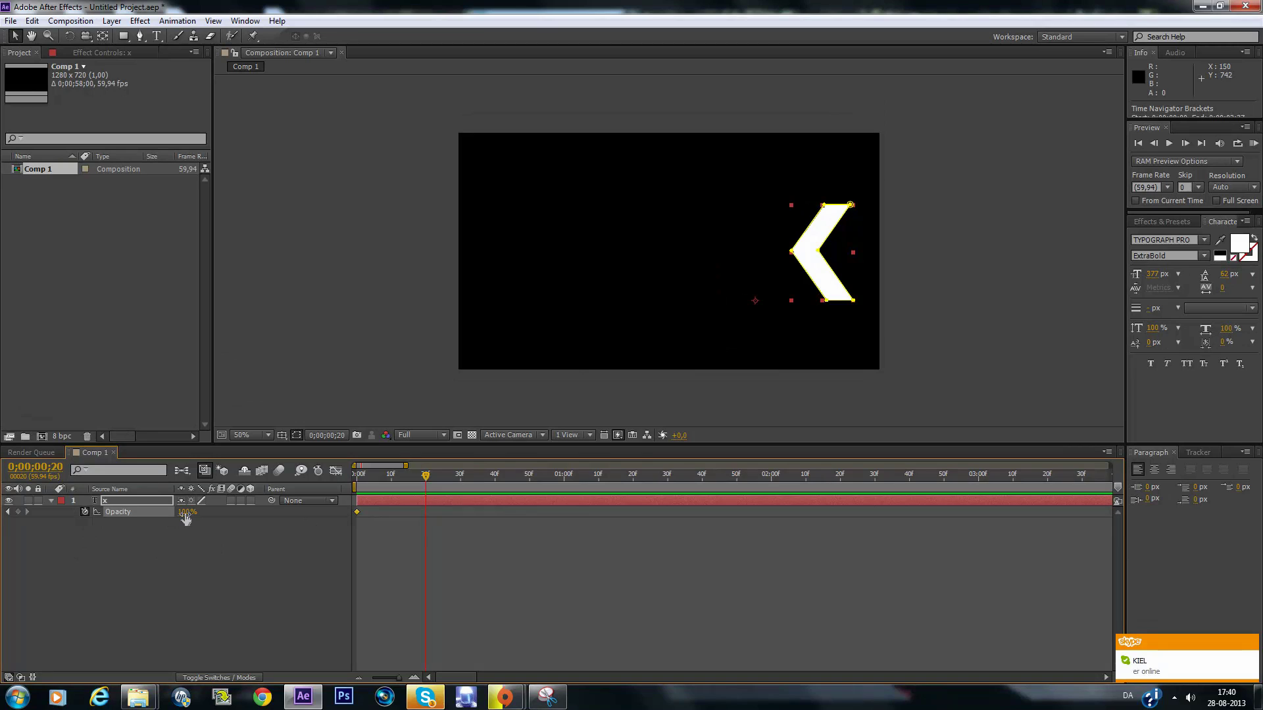
pyautogui.moveTo(186, 519); pyautogui.dragTo(230, 513)
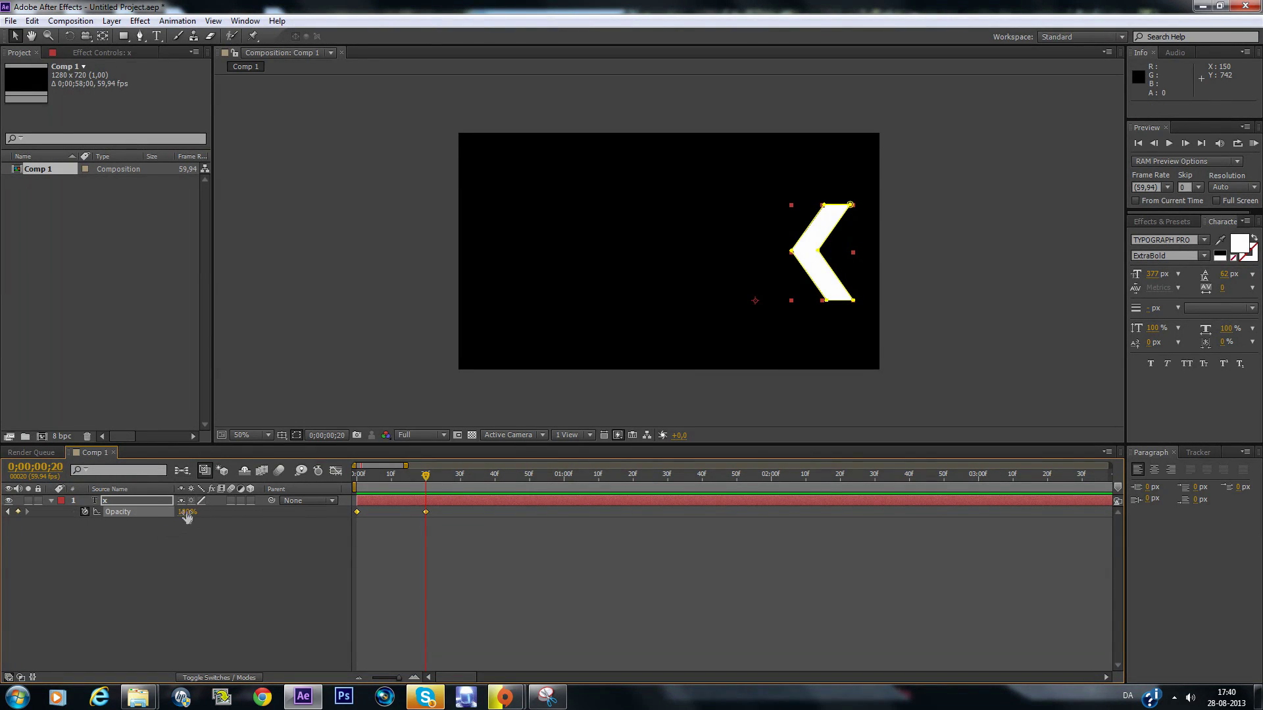
pyautogui.moveTo(187, 518); pyautogui.dragTo(95, 518)
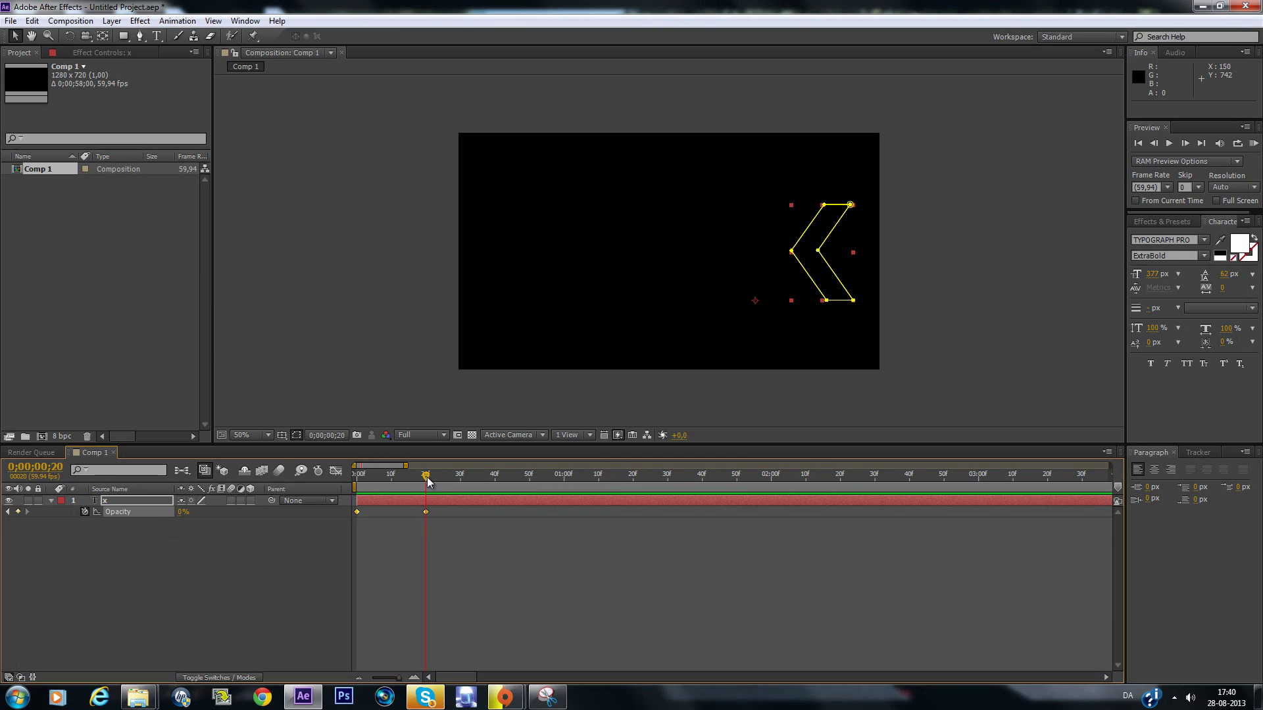
pyautogui.moveTo(427, 480); pyautogui.dragTo(360, 485)
pyautogui.moveTo(176, 510); pyautogui.dragTo(272, 503)
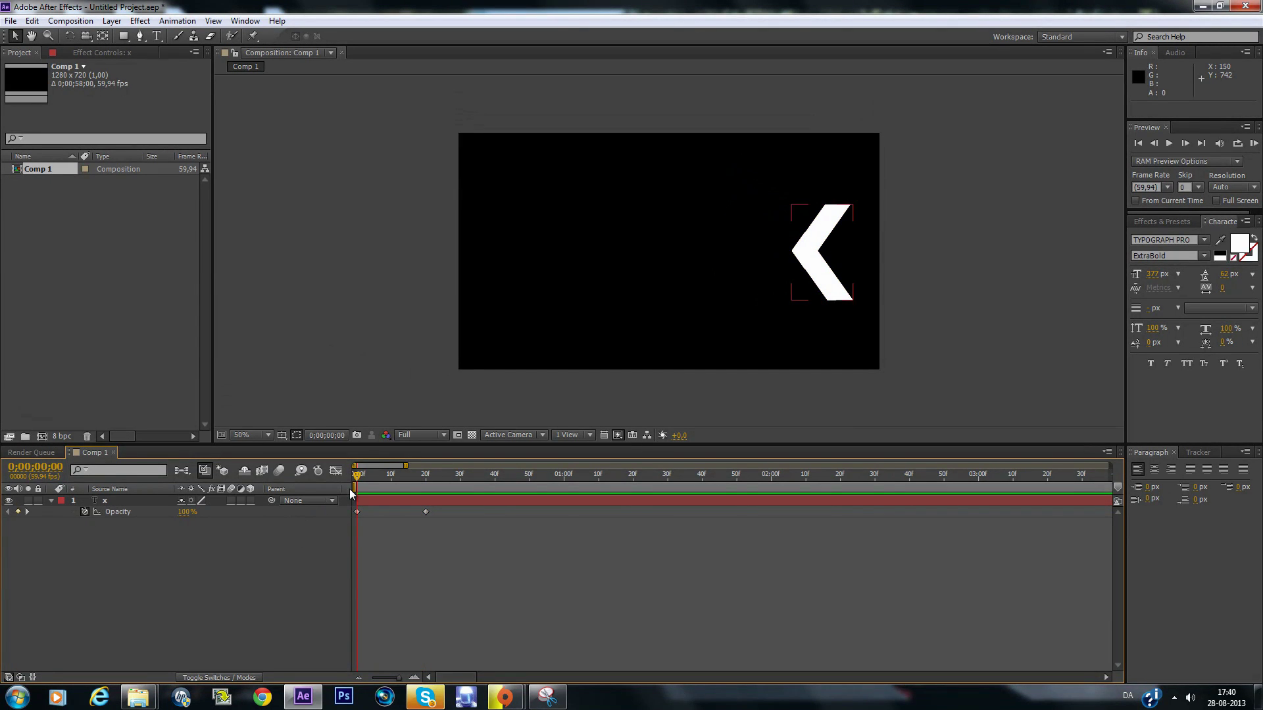
pyautogui.click(425, 487)
pyautogui.click(118, 512)
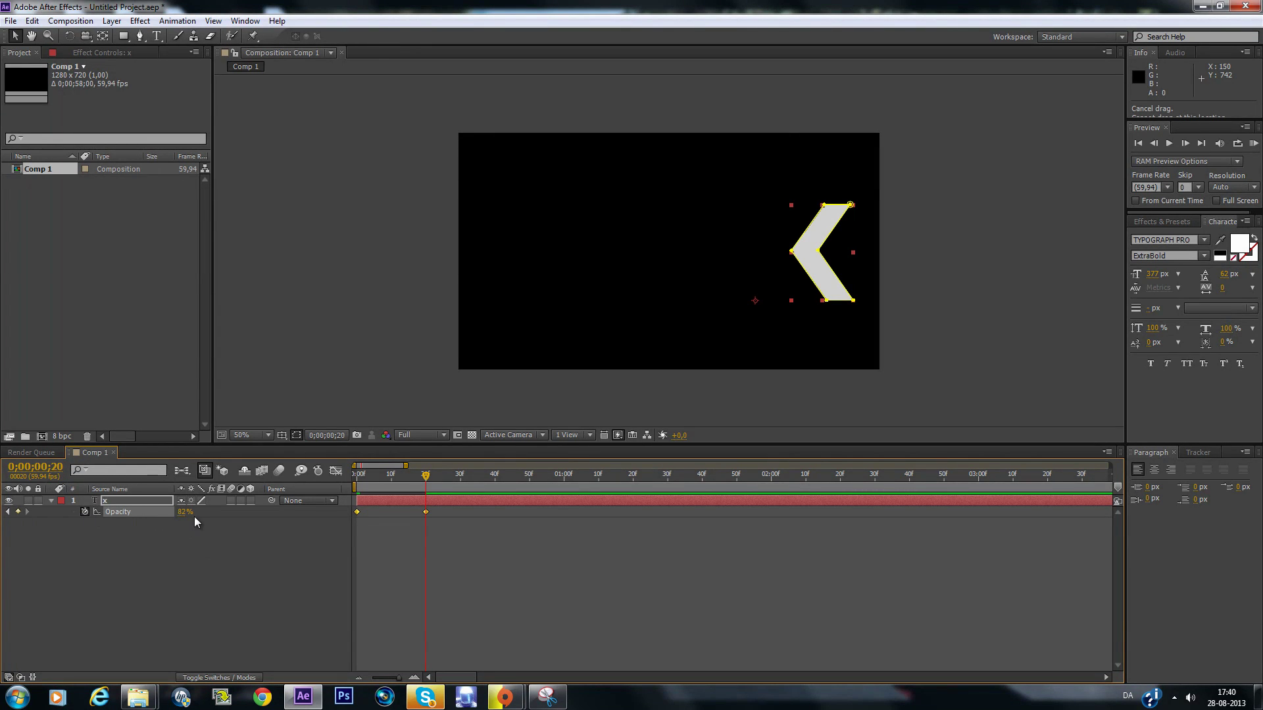
pyautogui.moveTo(183, 513); pyautogui.dragTo(125, 517)
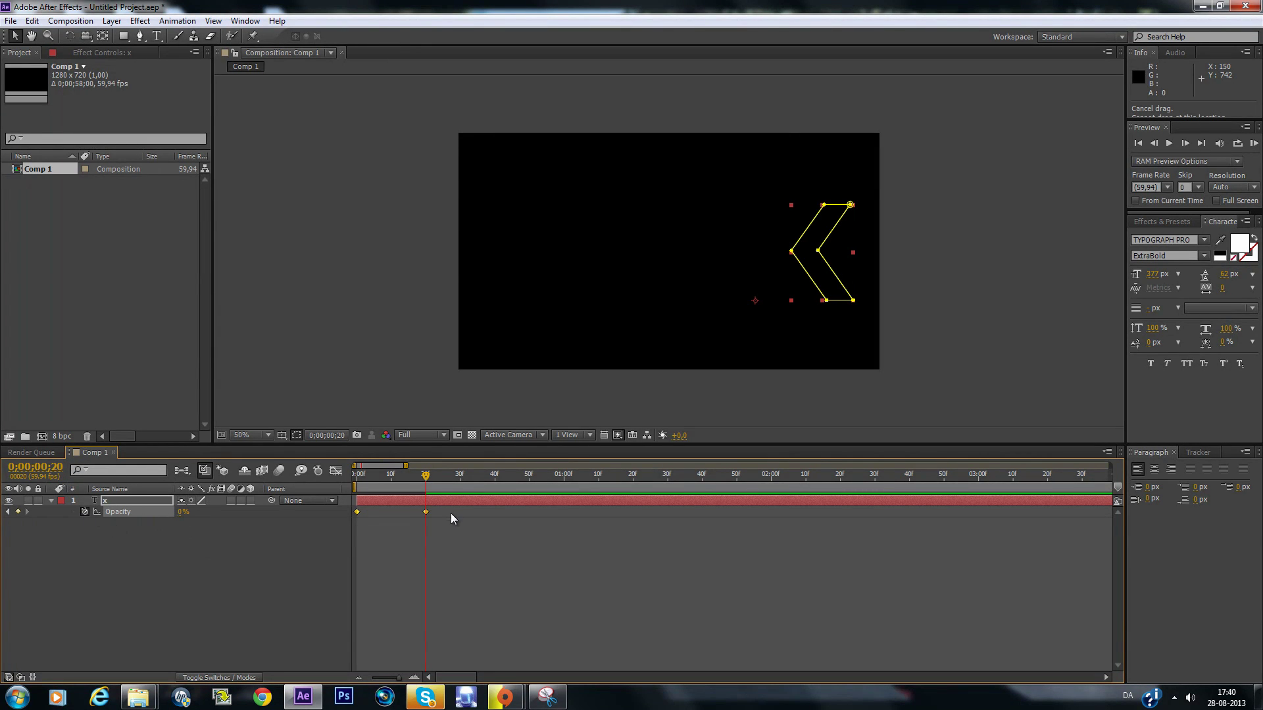
# Add a third Opacity keyframe at 35 frames, holding 0%
pyautogui.moveTo(434, 485); pyautogui.dragTo(477, 498)
pyautogui.click(240, 546)
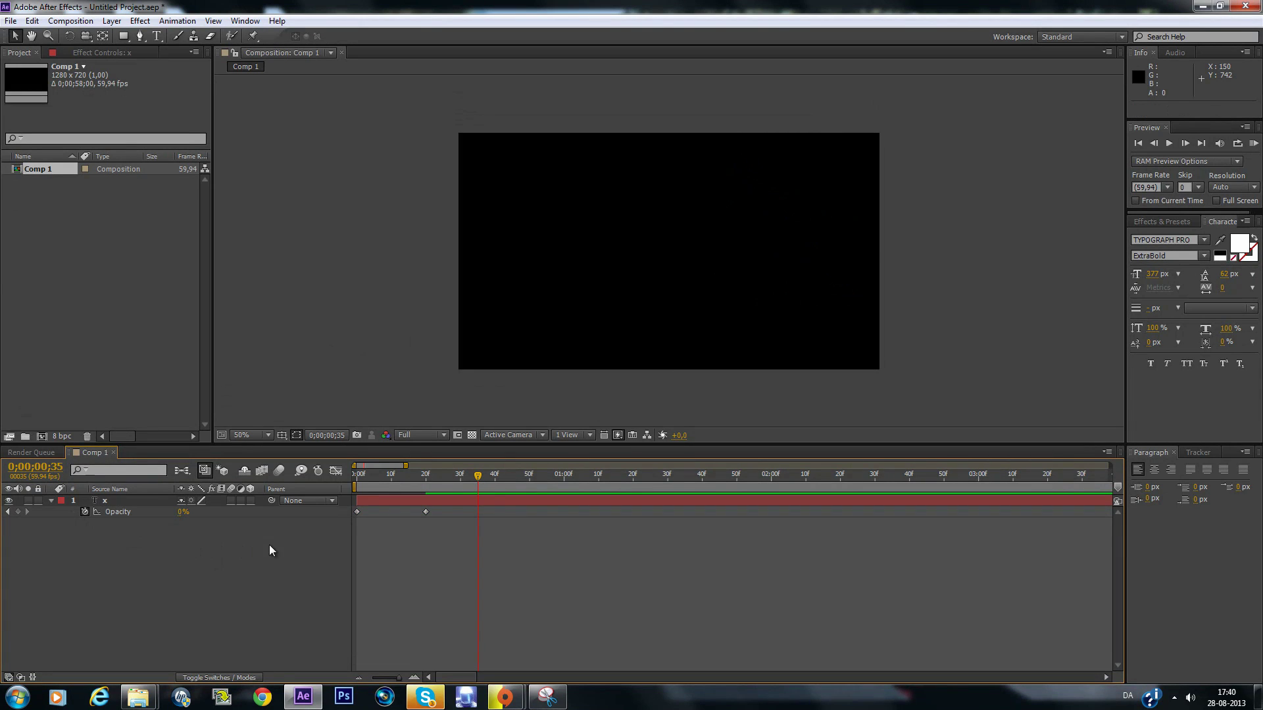
pyautogui.click(17, 512)
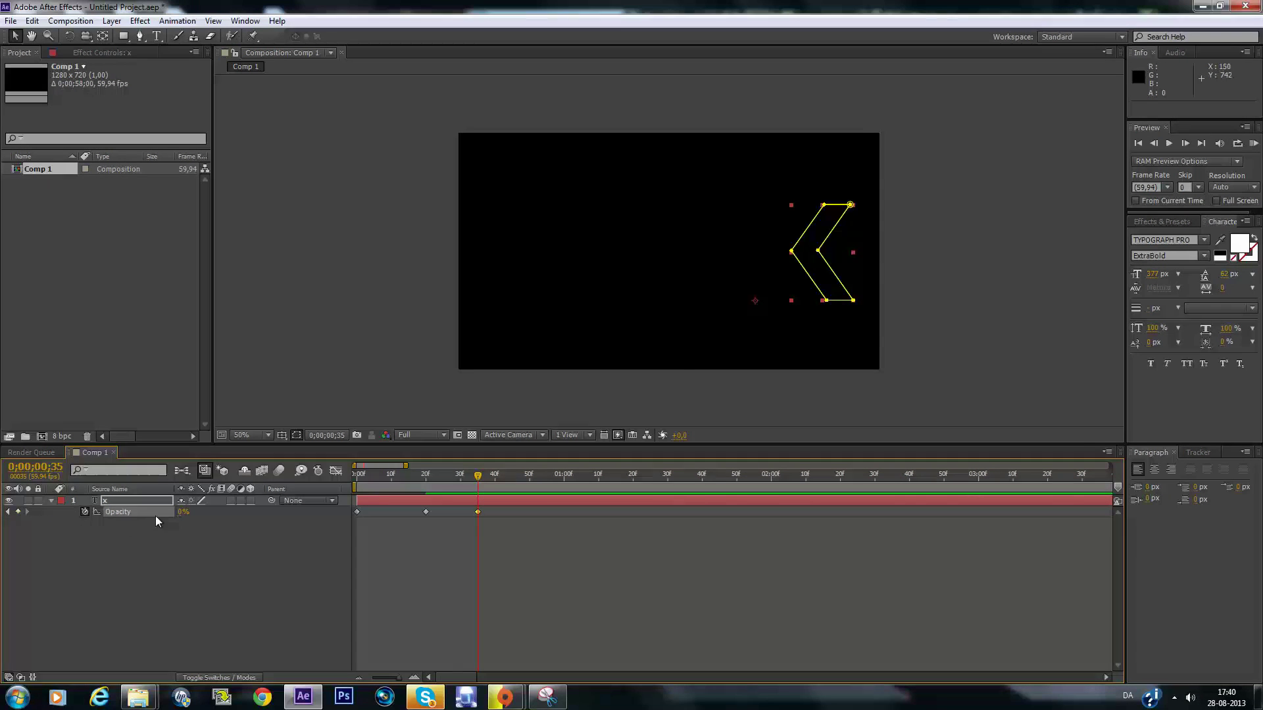
# Add a loopOut(type = "cycle") expression to the x layer's Opacity
pyautogui.keyDown('alt'); pyautogui.click(84, 512); pyautogui.keyUp('alt')
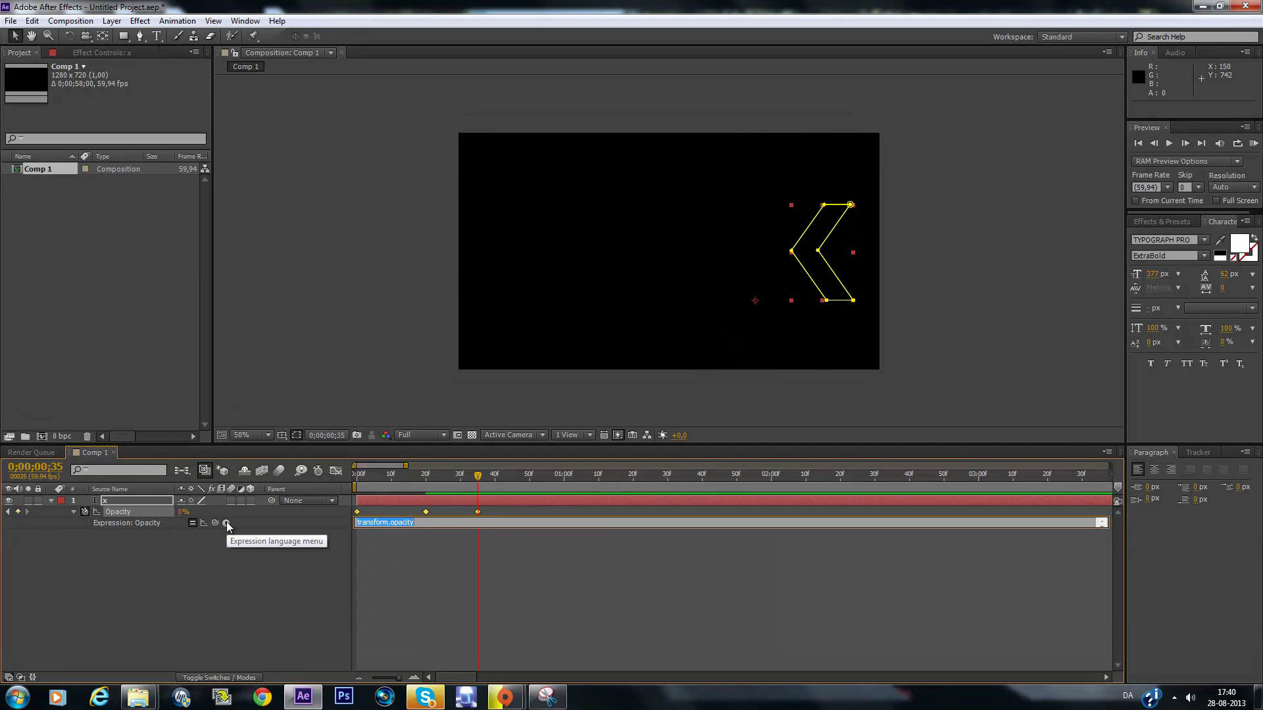
pyautogui.click(226, 522)
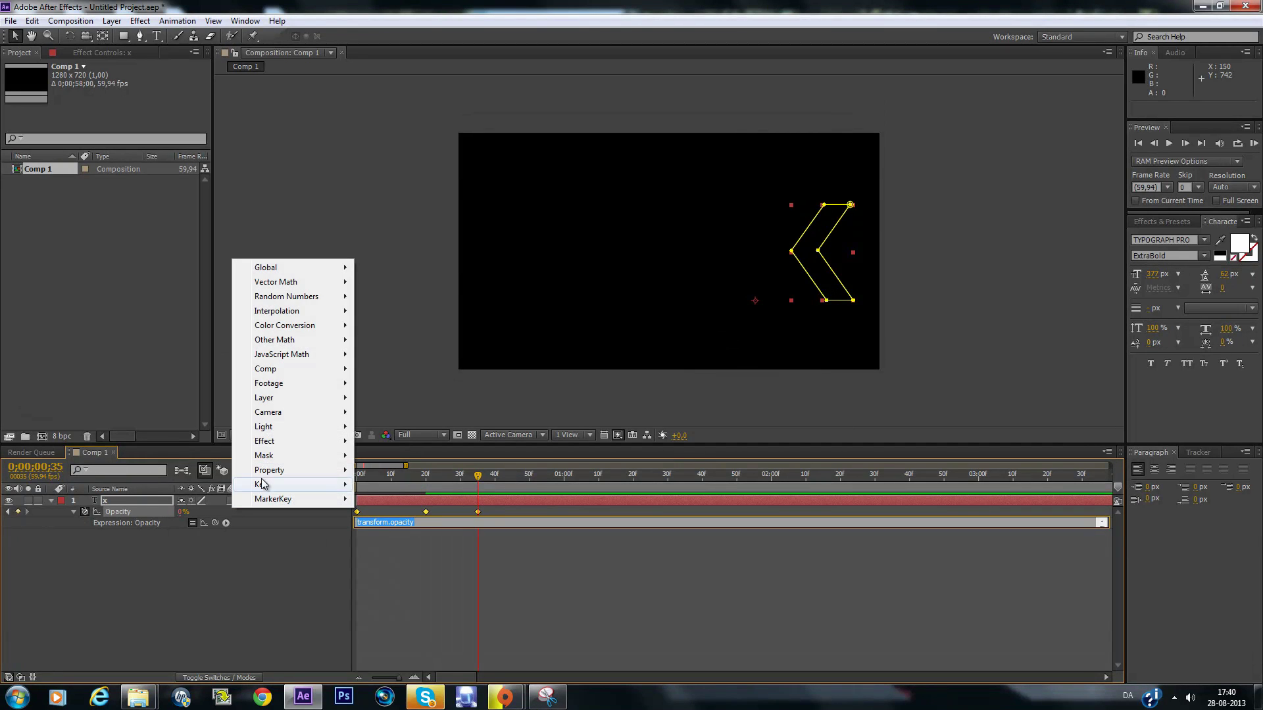
pyautogui.moveTo(276, 469)
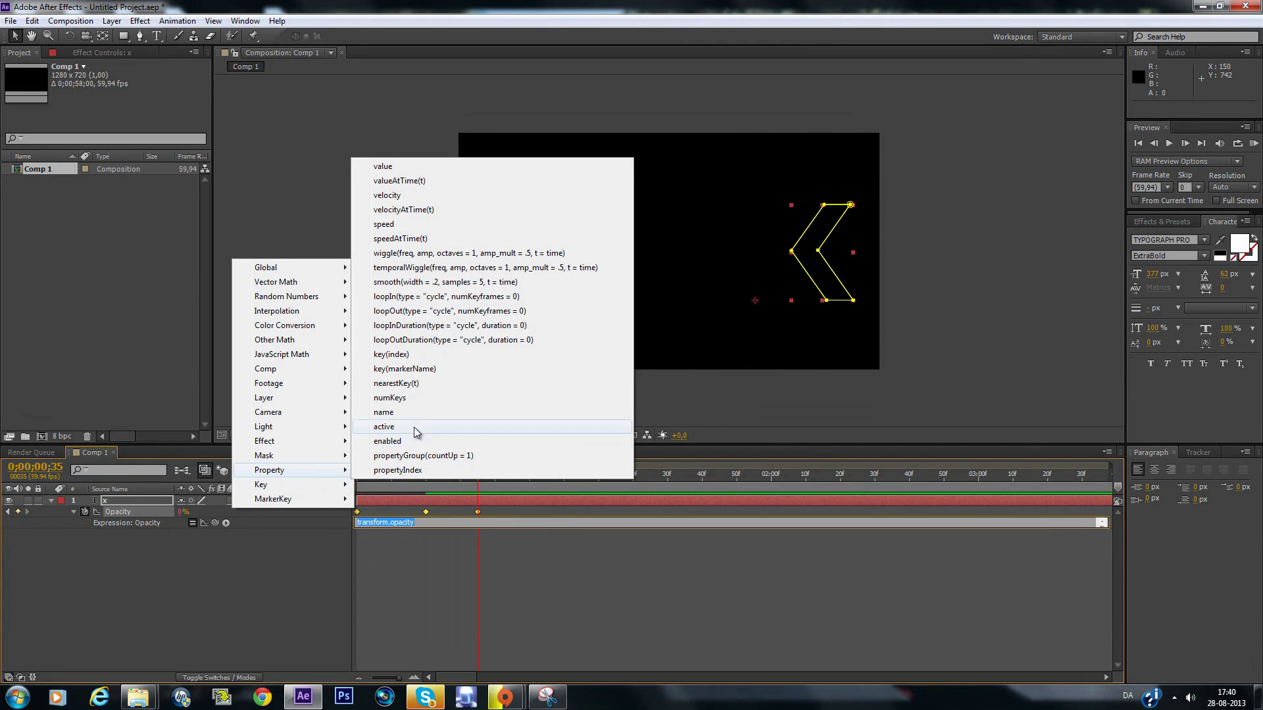
pyautogui.click(421, 310)
pyautogui.click(482, 477)
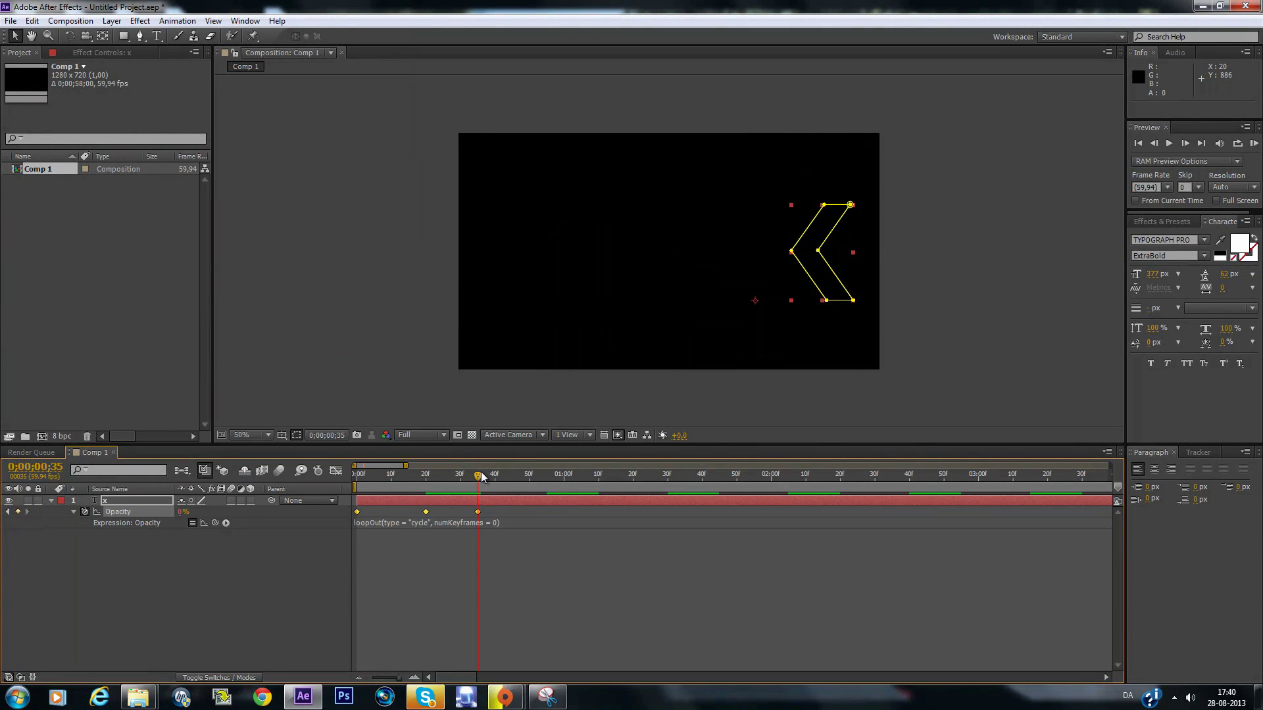
# Scrub the timeline to confirm the fade keeps looping past the keyframes
pyautogui.moveTo(478, 478); pyautogui.dragTo(357, 505)
pyautogui.hotkey('ctrl', 'z')
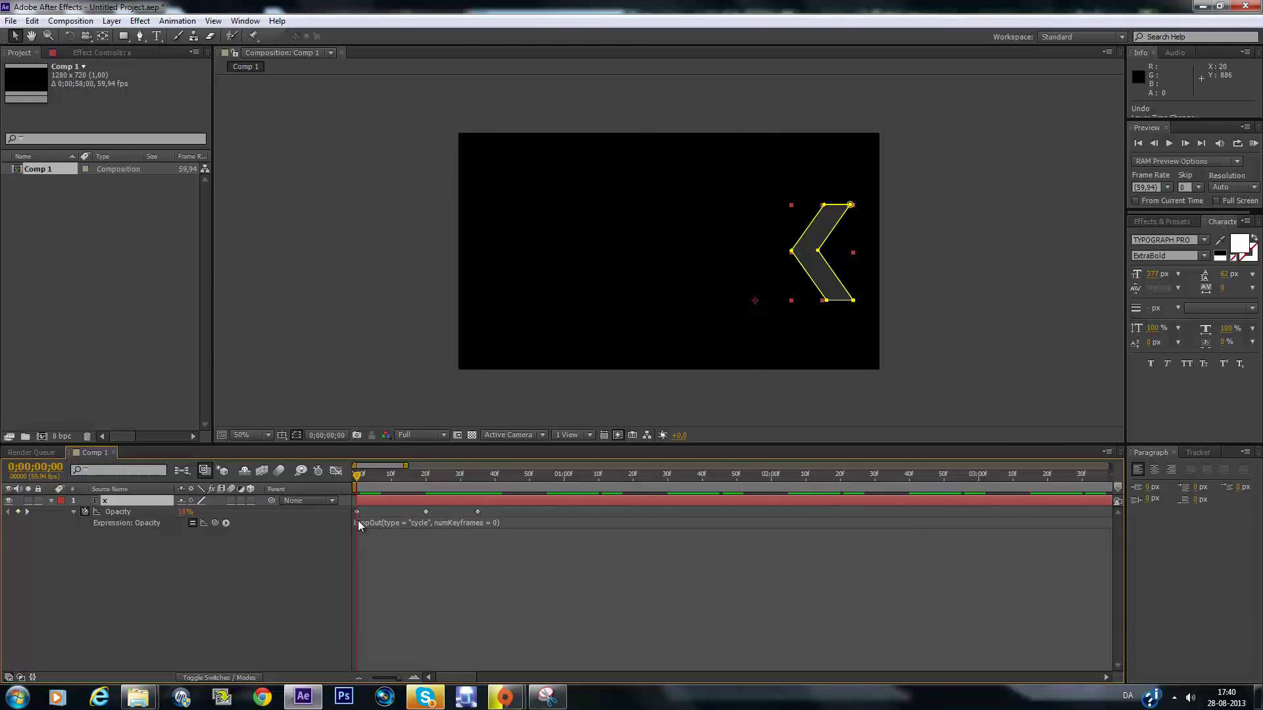
pyautogui.click(361, 523)
pyautogui.click(206, 521)
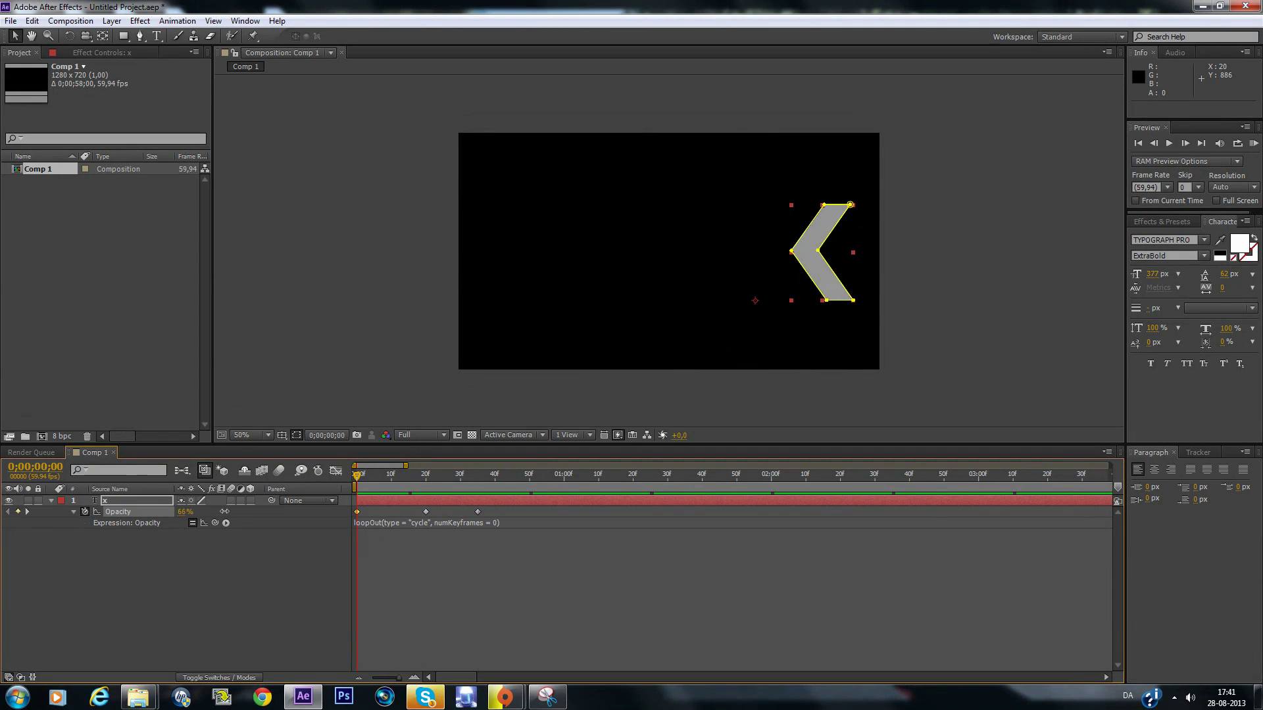
pyautogui.moveTo(371, 485); pyautogui.dragTo(470, 505)
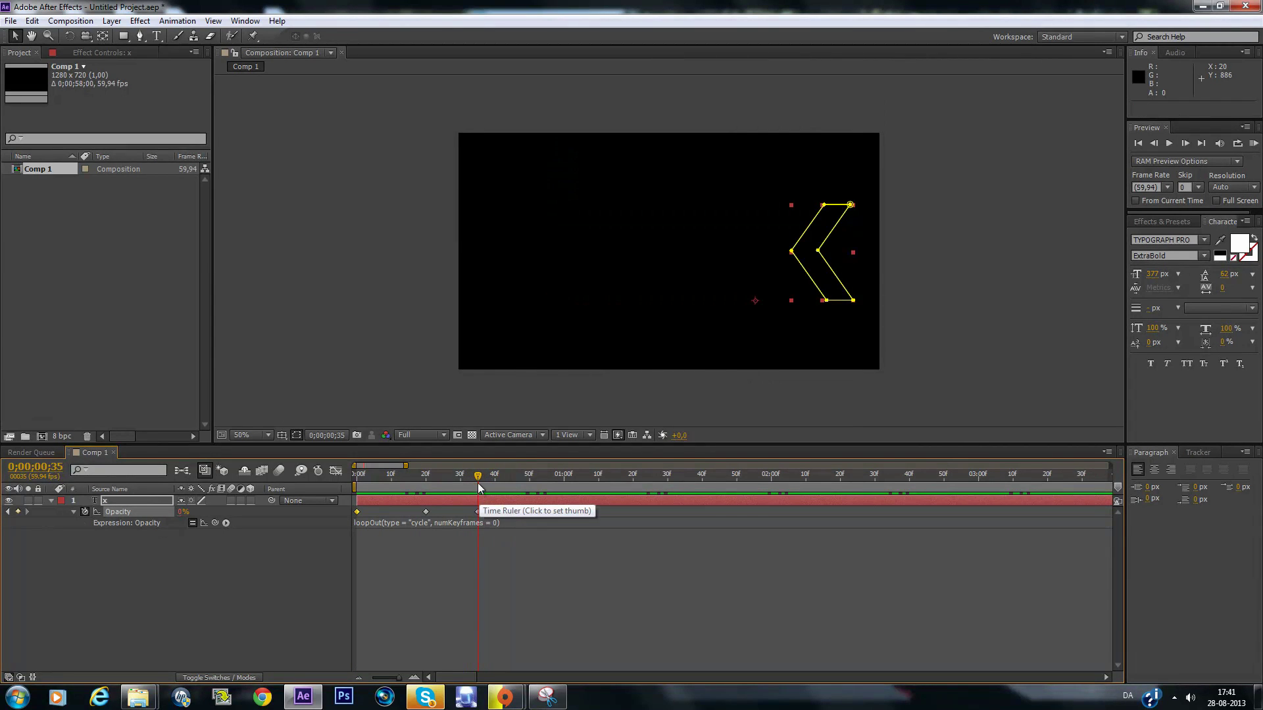
pyautogui.moveTo(478, 478); pyautogui.dragTo(792, 485)
pyautogui.moveTo(705, 501); pyautogui.dragTo(348, 493)
# Apply Easy Ease to the three selected Opacity keyframes
pyautogui.click(380, 534)
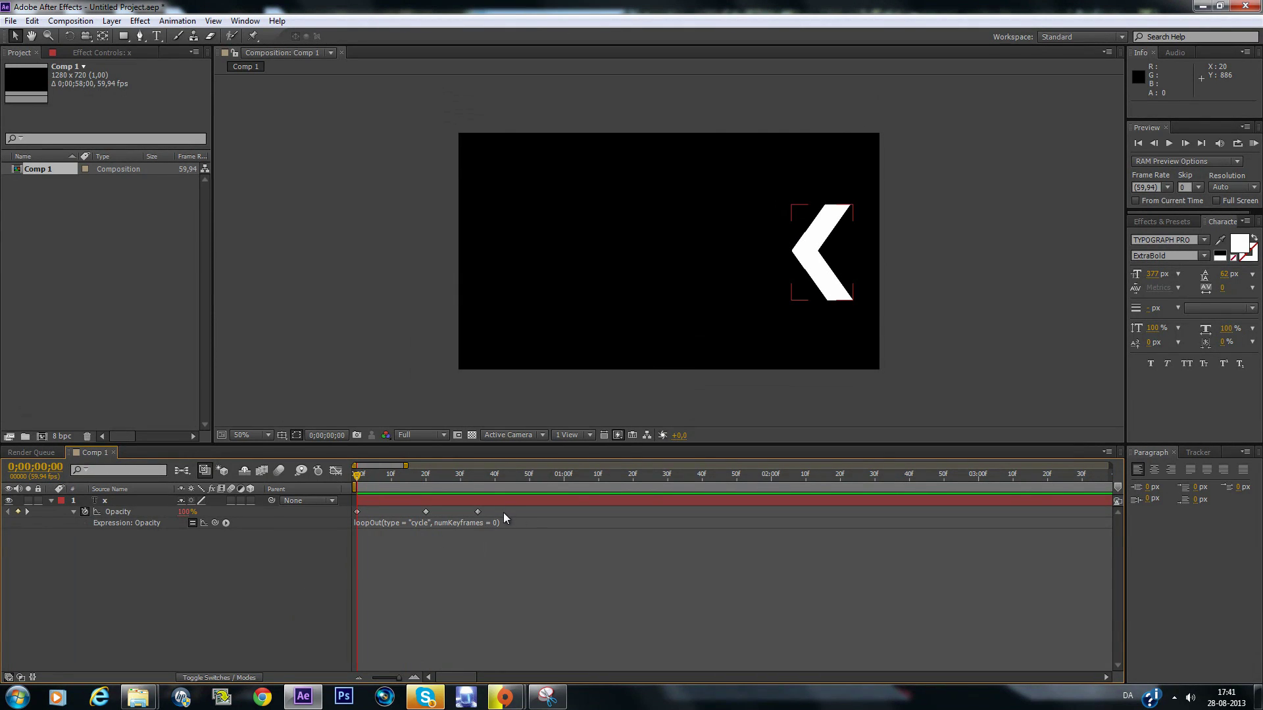
pyautogui.click(504, 534)
pyautogui.moveTo(503, 534); pyautogui.dragTo(356, 511)
pyautogui.rightClick(357, 510)
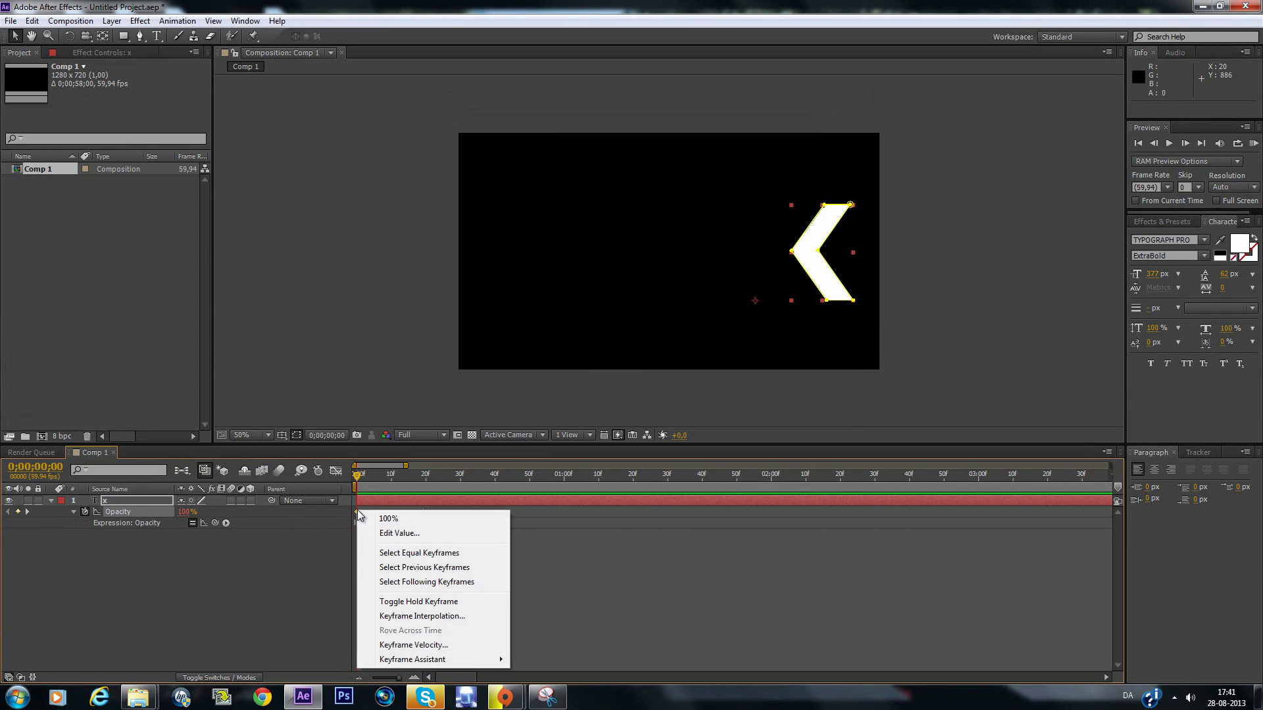
pyautogui.moveTo(421, 660)
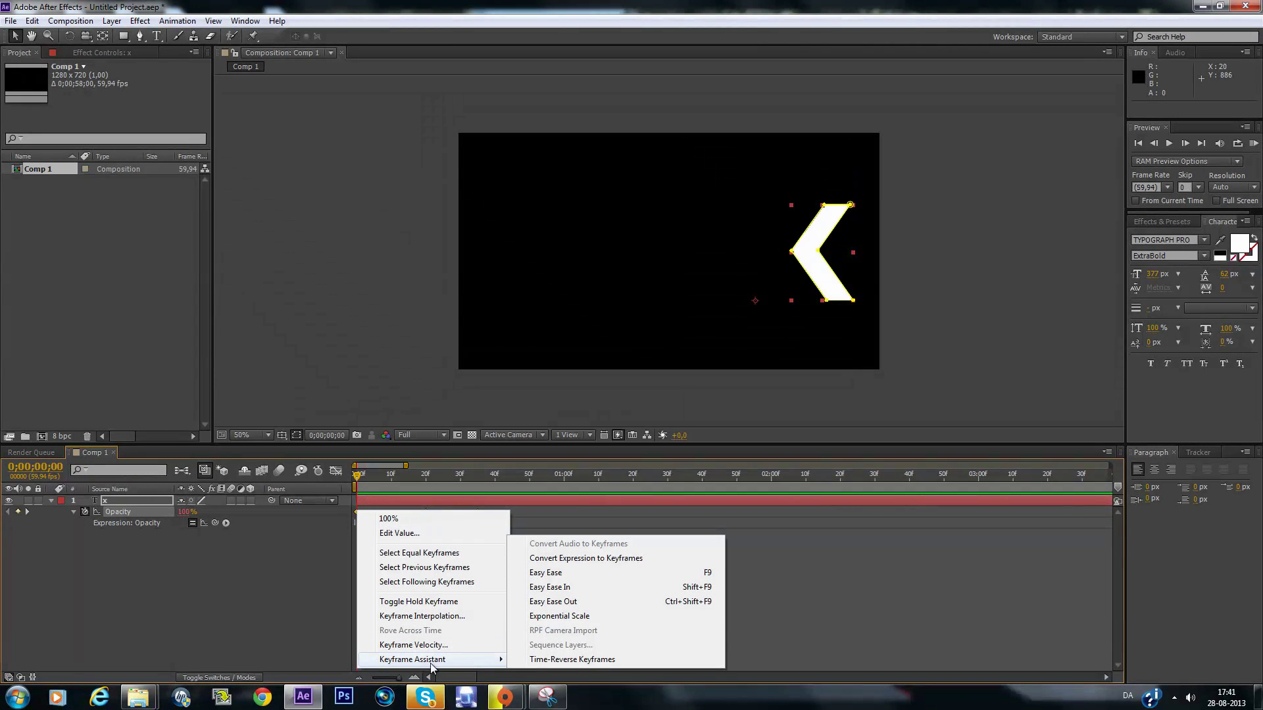
pyautogui.click(566, 573)
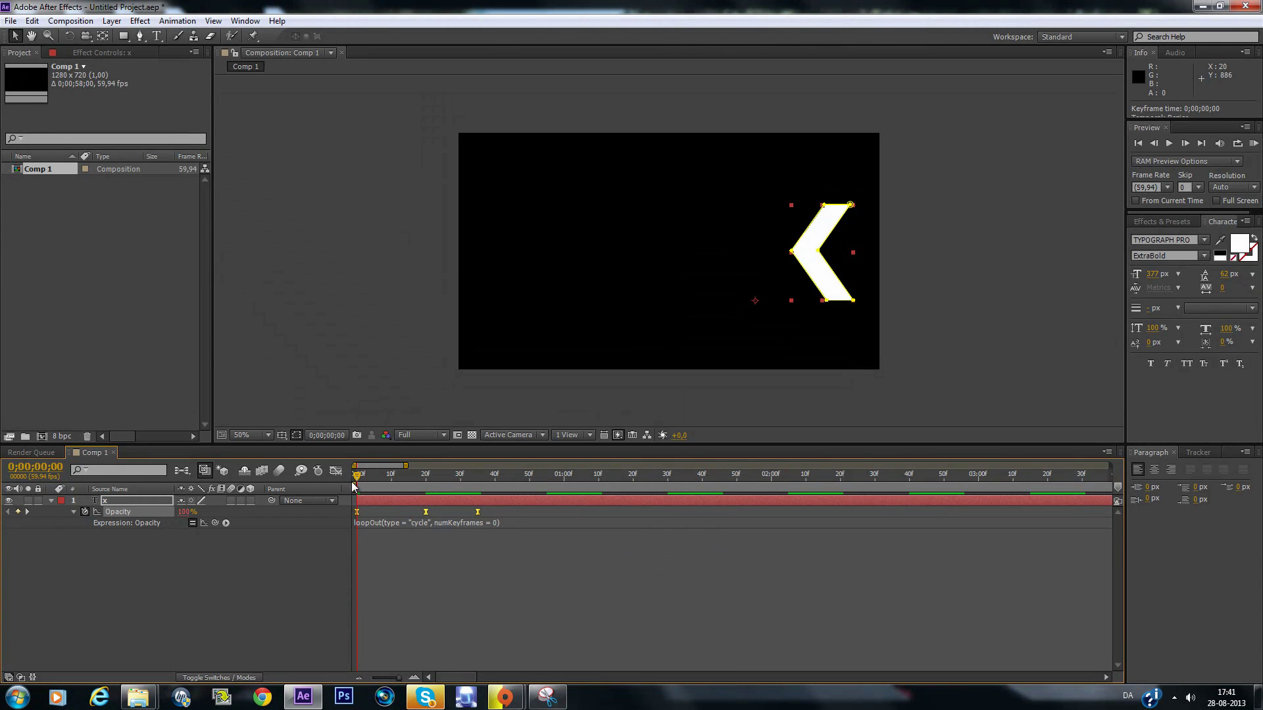
# Scrub the eased fade back to frame 0 and zoom the timeline in on the first frames
pyautogui.moveTo(358, 483); pyautogui.dragTo(353, 512)
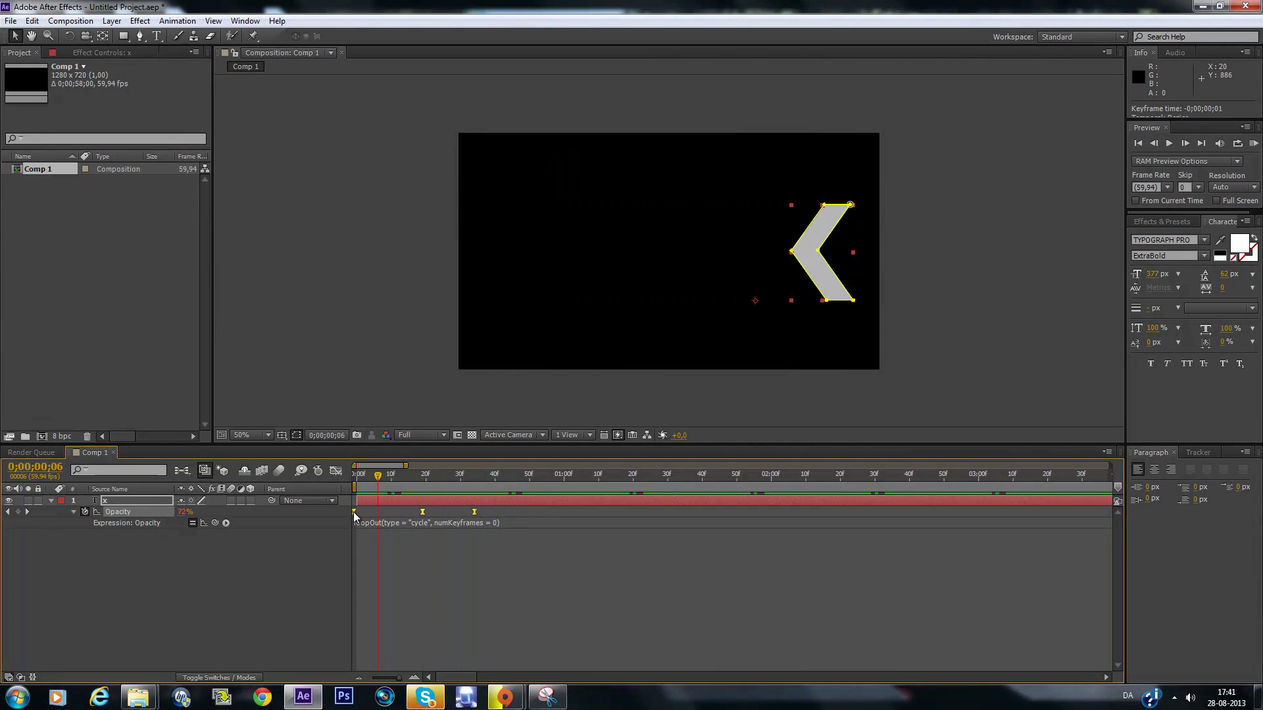
pyautogui.hotkey('ctrl', 'z')
pyautogui.click(369, 486)
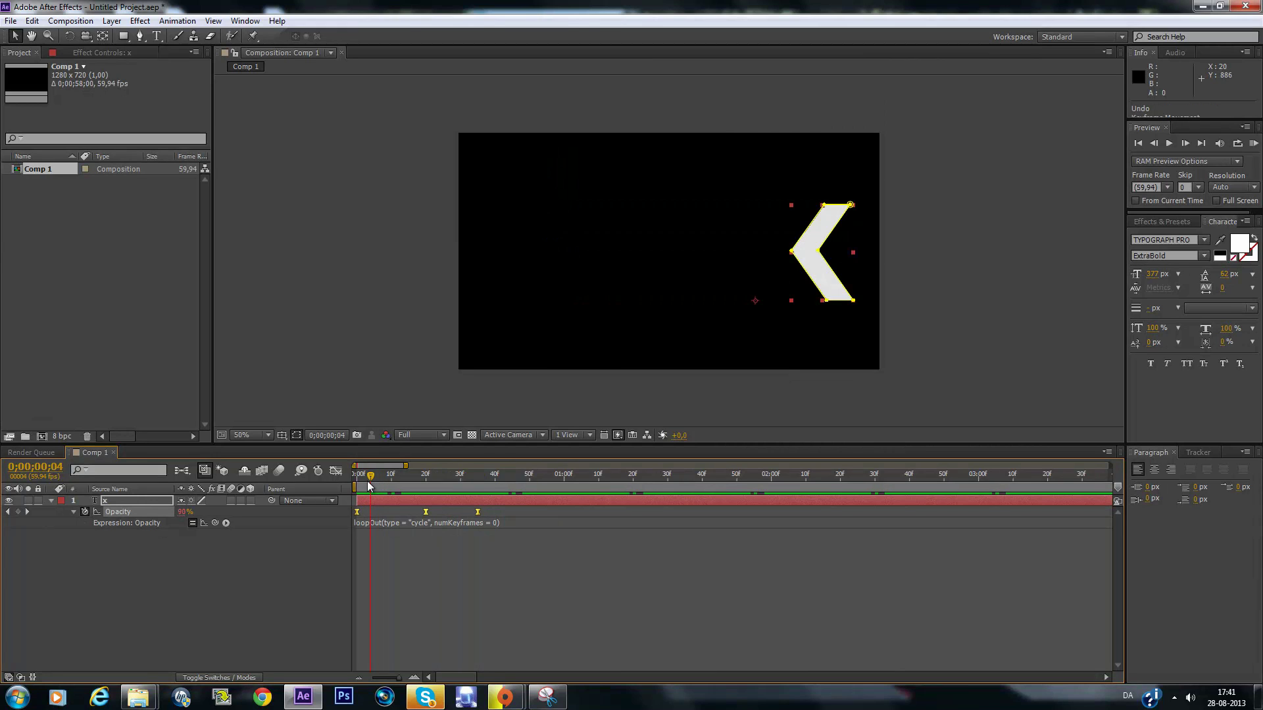
pyautogui.moveTo(369, 486); pyautogui.dragTo(346, 499)
pyautogui.click(414, 679)
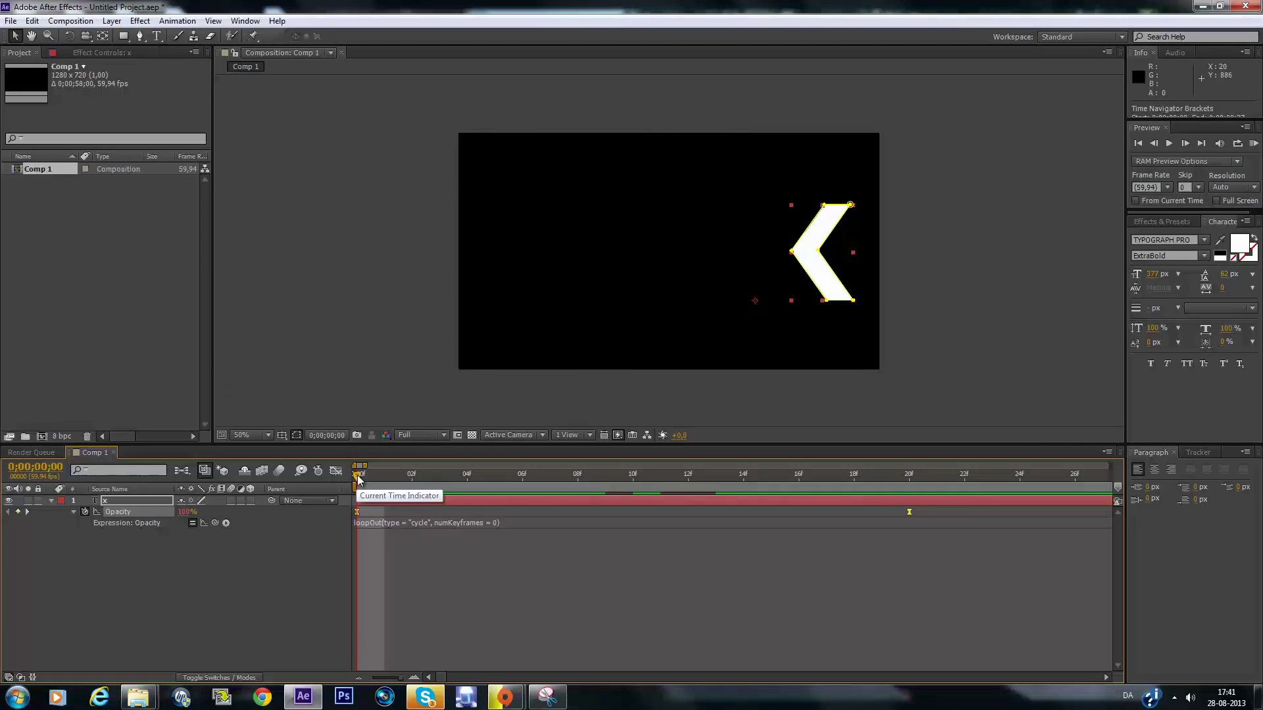
# At 5 frames, copy and paste layer x to create x 2
pyautogui.press('=')
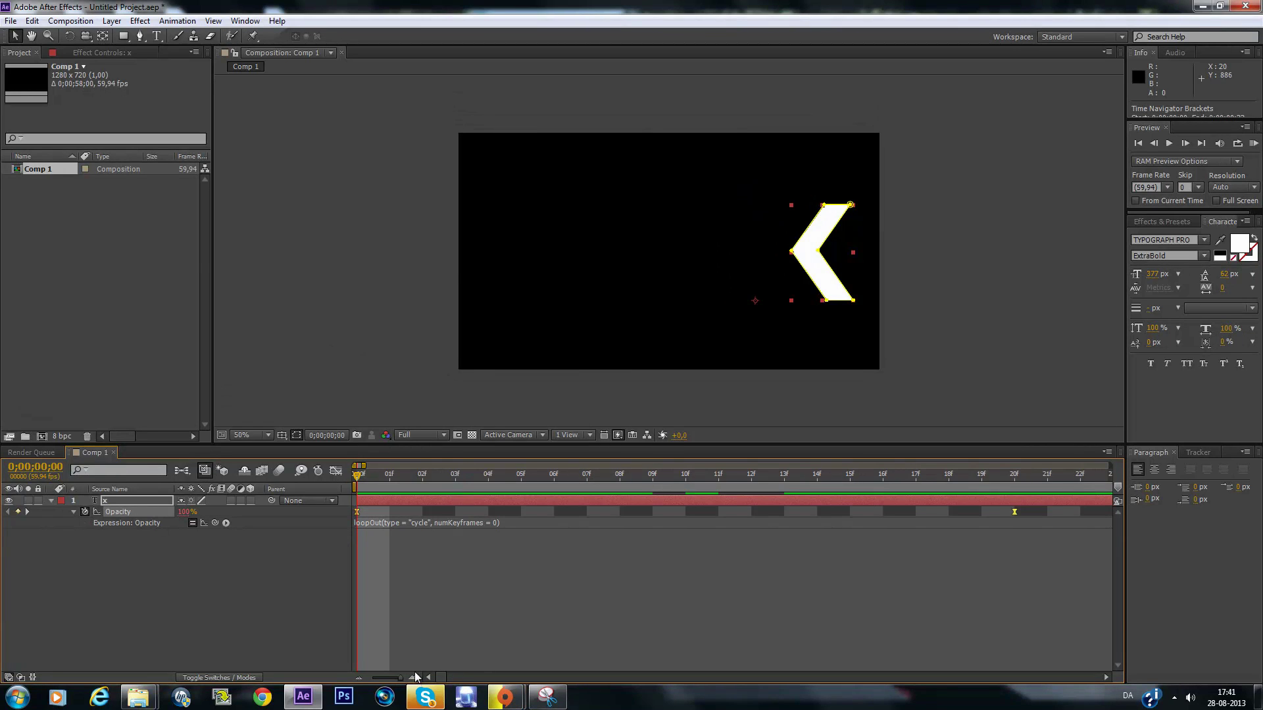
pyautogui.moveTo(353, 480); pyautogui.dragTo(521, 480)
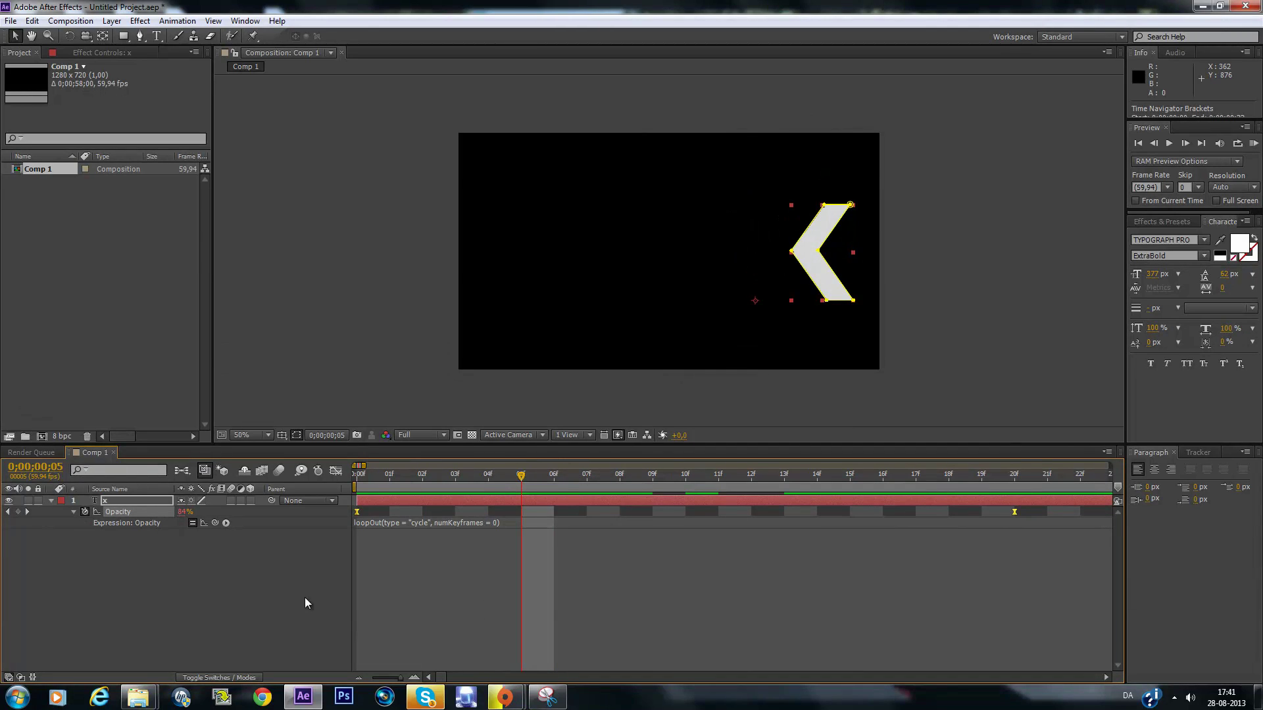
pyautogui.click(463, 499)
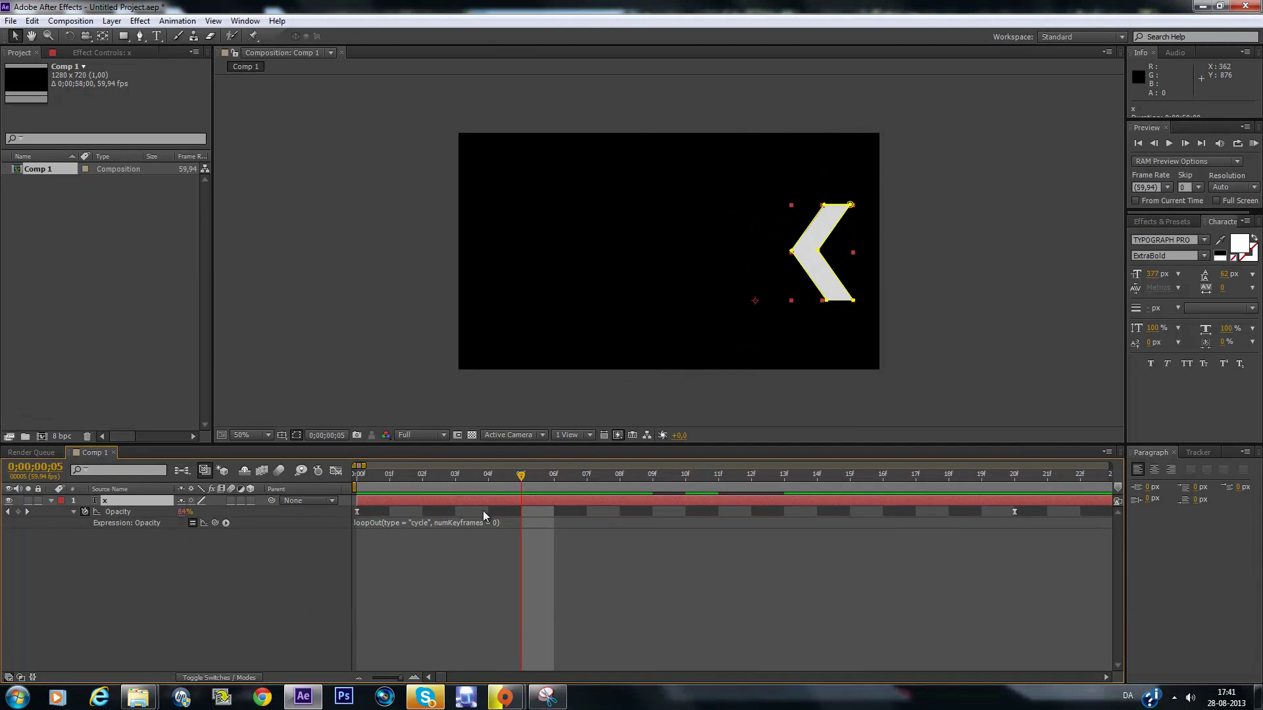
pyautogui.hotkey('ctrl', 'c')
pyautogui.hotkey('ctrl', 'v')
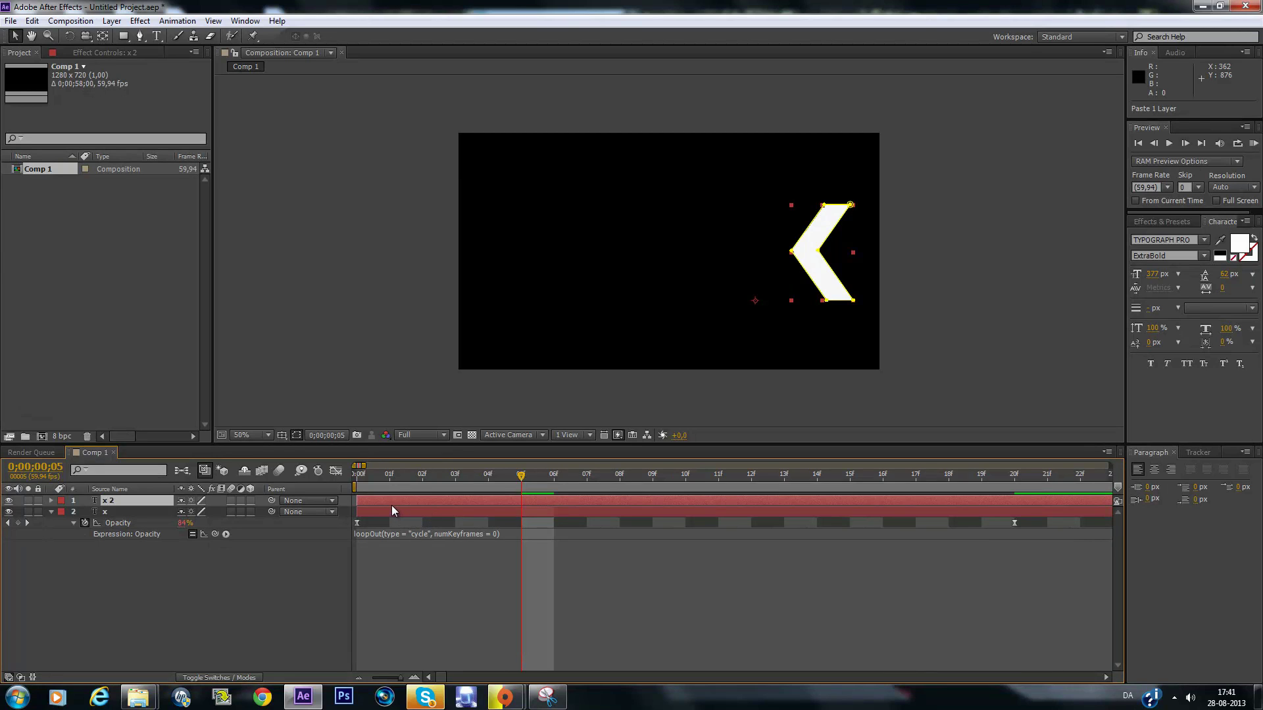
# Start x 2 at 5 frames and nudge it left of the original chevron
pyautogui.moveTo(395, 502); pyautogui.dragTo(506, 500)
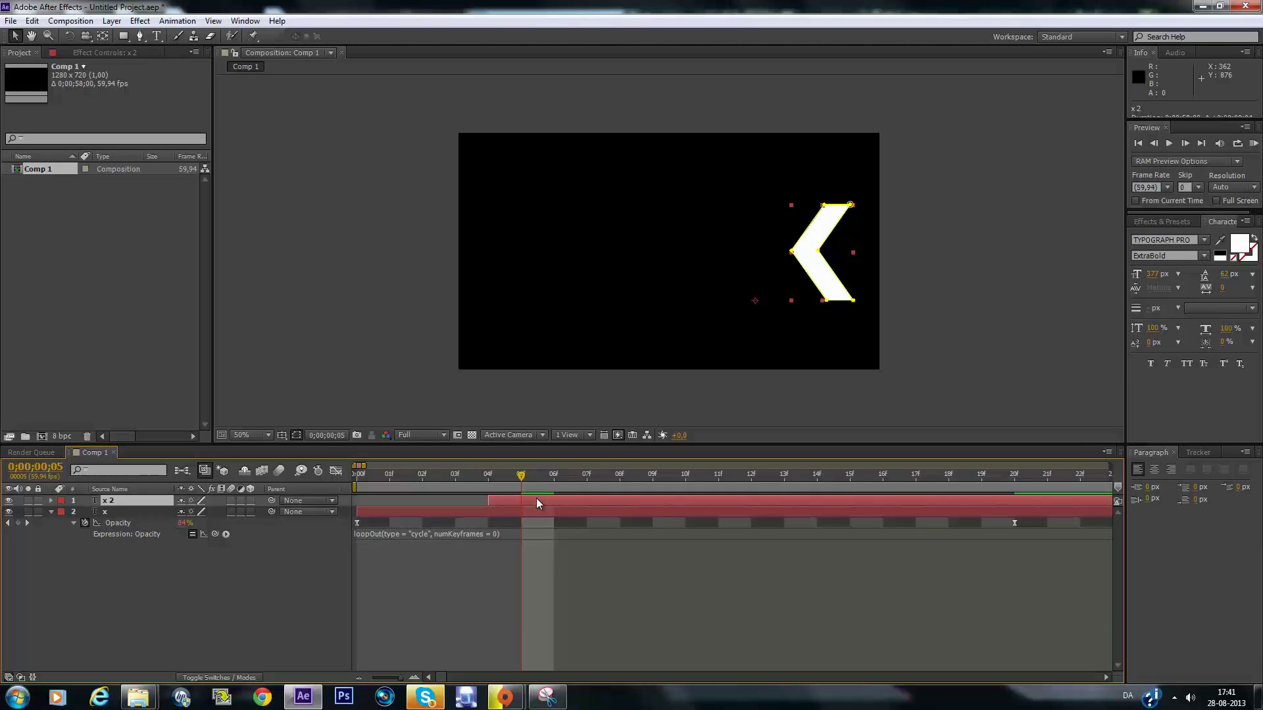
pyautogui.moveTo(537, 496); pyautogui.dragTo(569, 496)
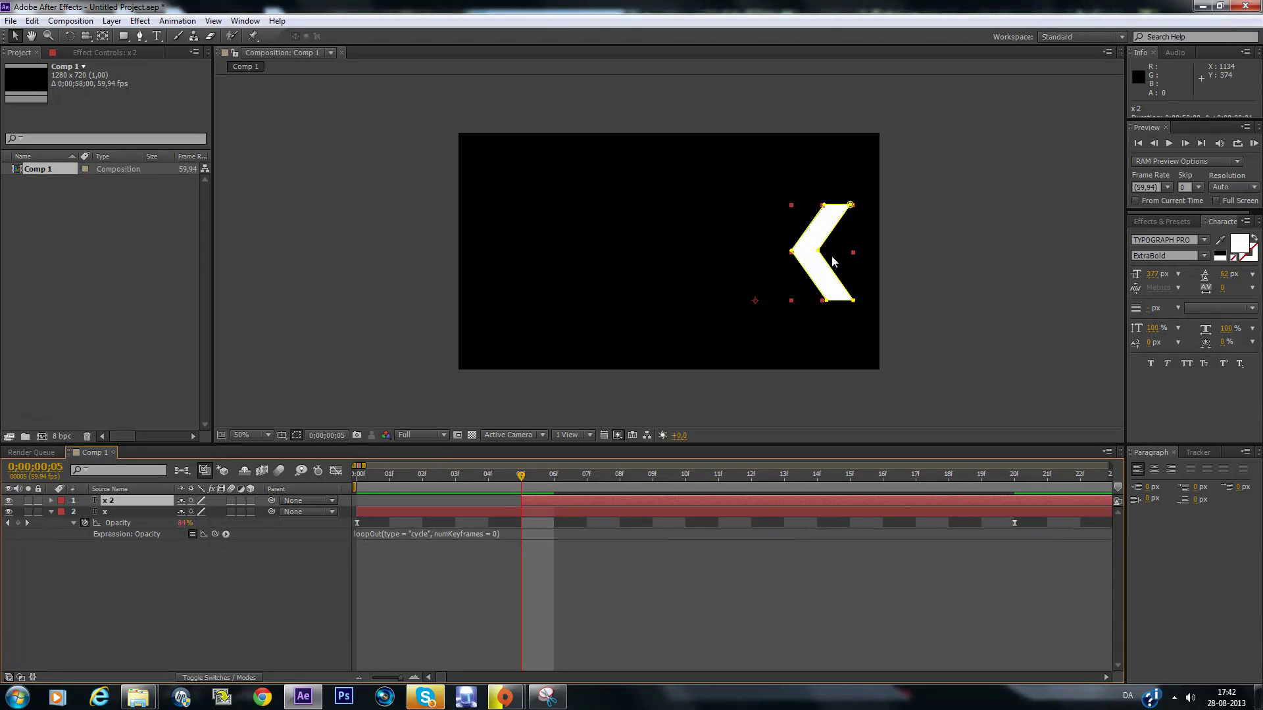
pyautogui.hotkey('shift', 'Left')
pyautogui.hotkey('shift', 'Left')
pyautogui.hotkey('shift', 'Left')
pyautogui.hotkey('shift', 'Left')
pyautogui.hotkey('shift', 'Left')
pyautogui.hotkey('shift', 'Left')
pyautogui.hotkey('shift', 'Left')
pyautogui.hotkey('shift', 'Left')
pyautogui.hotkey('shift', 'Left')
pyautogui.hotkey('shift', 'Left')
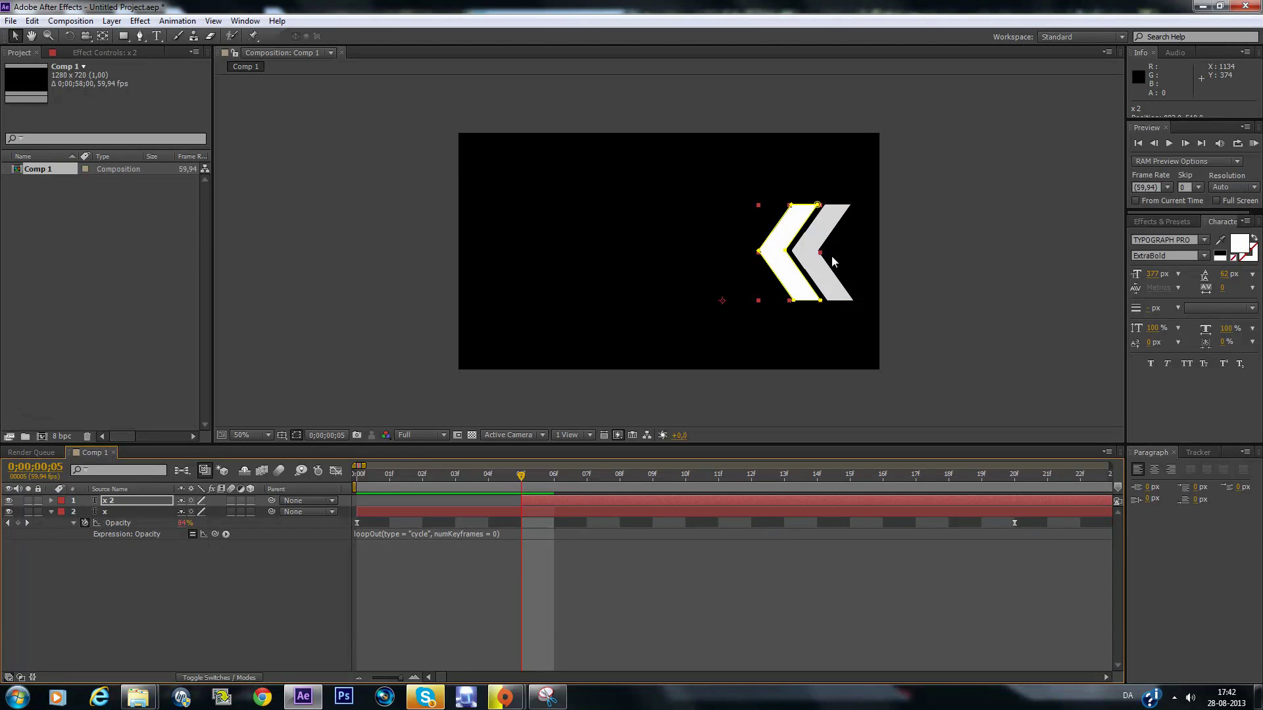
pyautogui.hotkey('shift', 'Left')
pyautogui.hotkey('shift', 'Left')
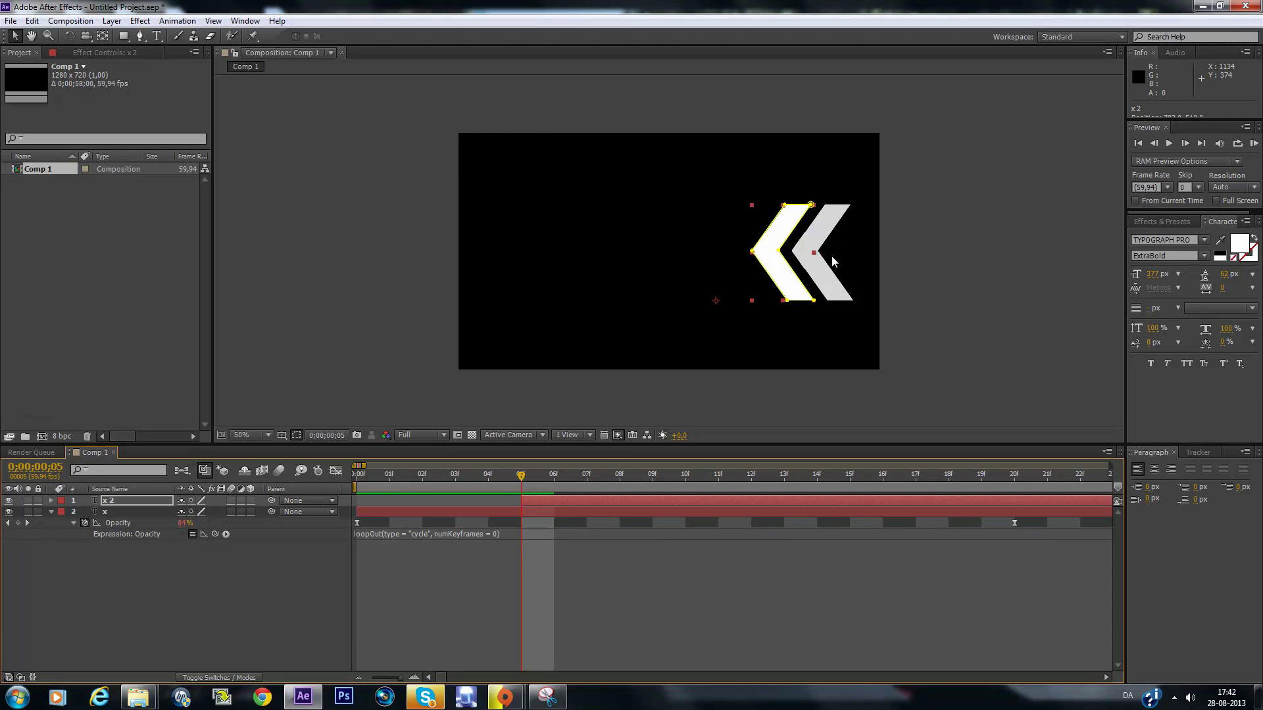
# Duplicate x 2 as x 3, starting at 10 frames and nudged further left
pyautogui.moveTo(532, 476); pyautogui.dragTo(680, 487)
pyautogui.click(686, 504)
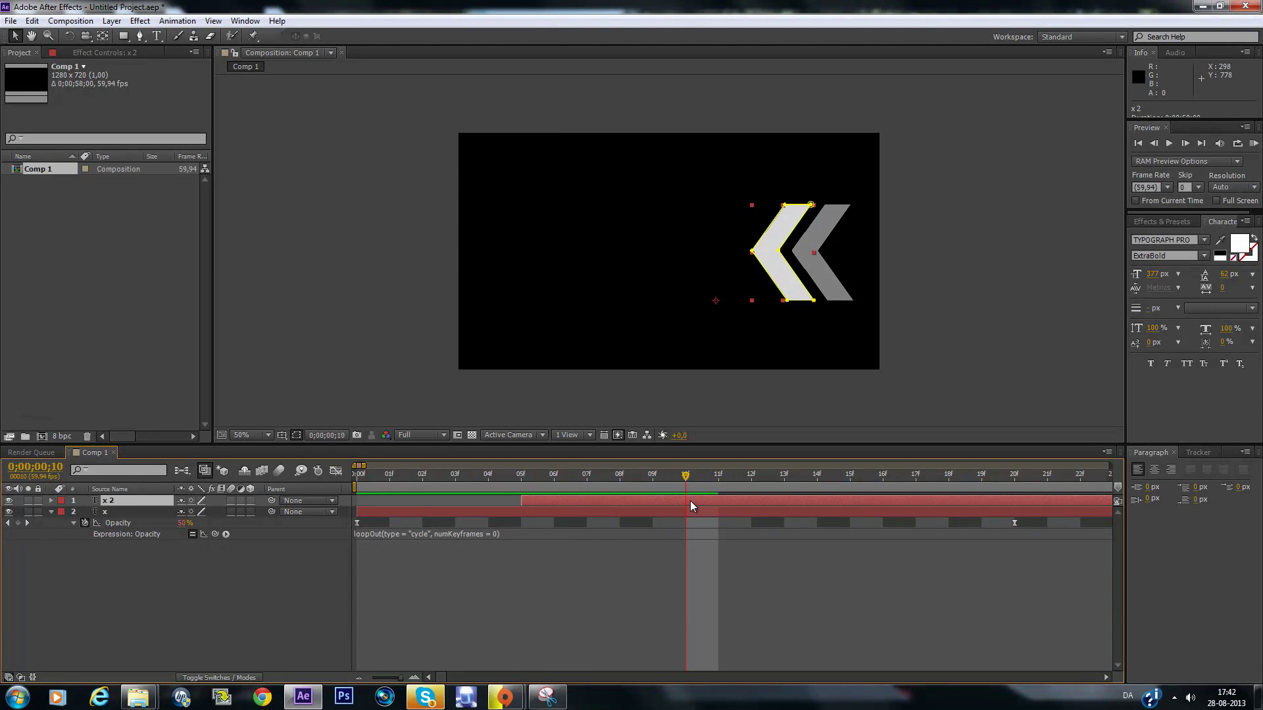
pyautogui.hotkey('ctrl', 'd')
pyautogui.hotkey('ctrl', 't')
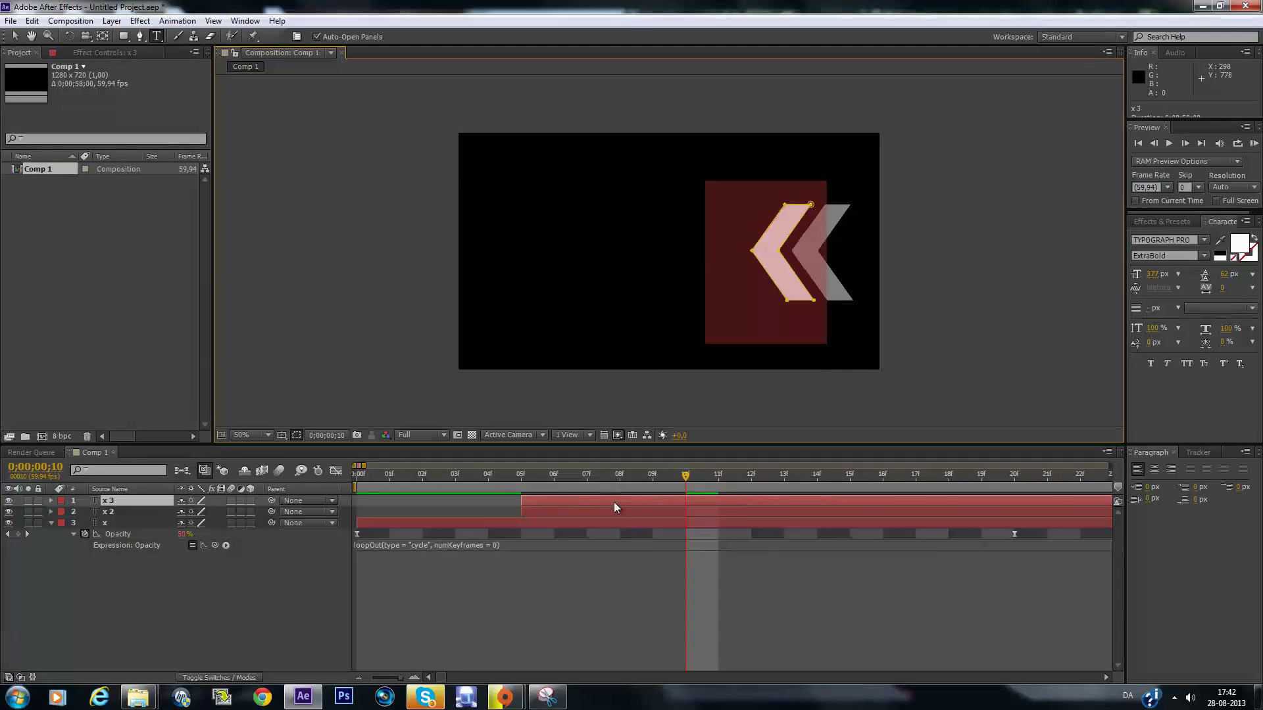
pyautogui.moveTo(615, 503); pyautogui.dragTo(780, 492)
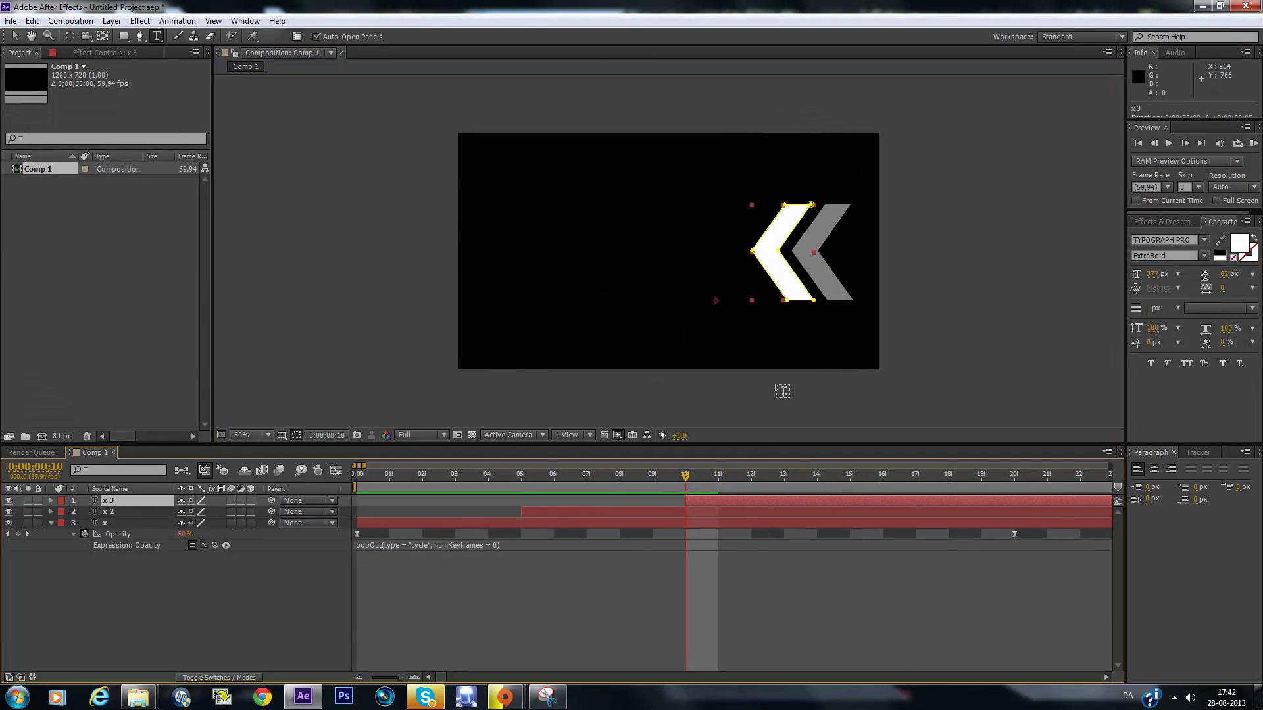
pyautogui.hotkey('shift', 'Left')
pyautogui.hotkey('shift', 'Left')
pyautogui.hotkey('shift', 'Left')
pyautogui.hotkey('shift', 'Left')
pyautogui.hotkey('shift', 'Left')
pyautogui.hotkey('shift', 'Left')
pyautogui.hotkey('shift', 'Left')
pyautogui.hotkey('shift', 'Left')
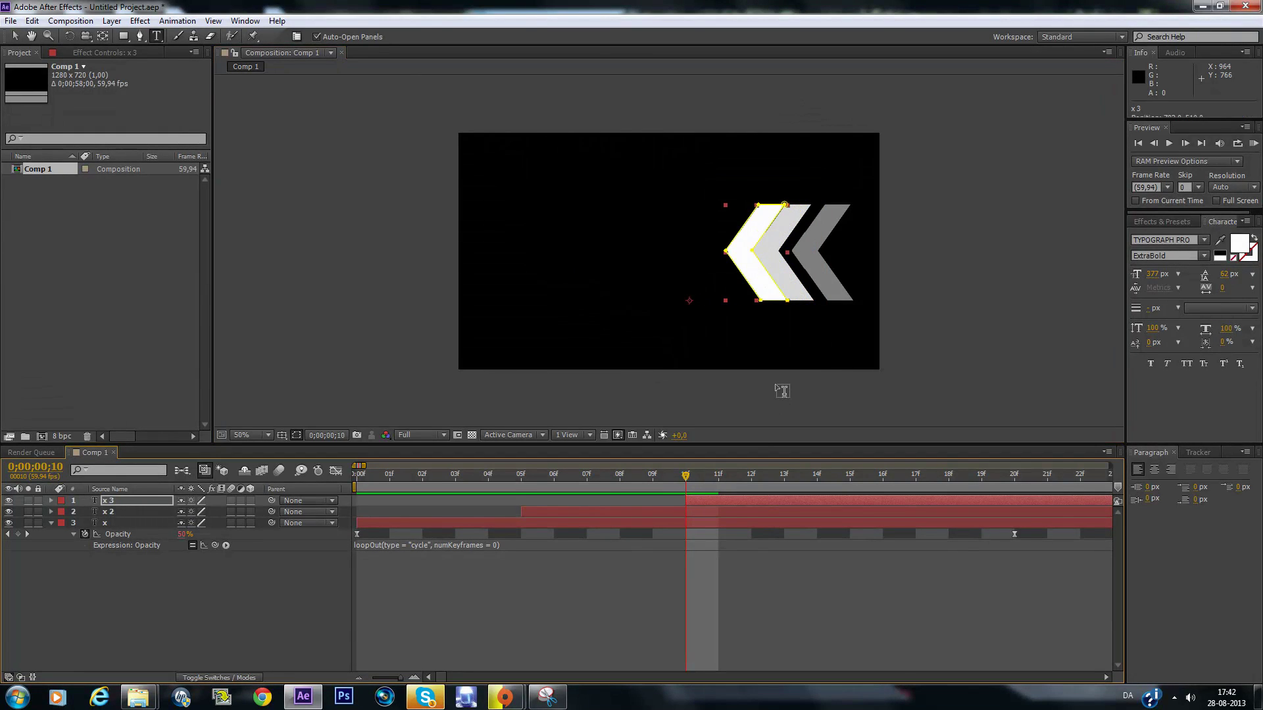
pyautogui.hotkey('shift', 'Left')
pyautogui.hotkey('shift', 'Left')
pyautogui.hotkey('shift', 'Left')
pyautogui.hotkey('shift', 'Right')
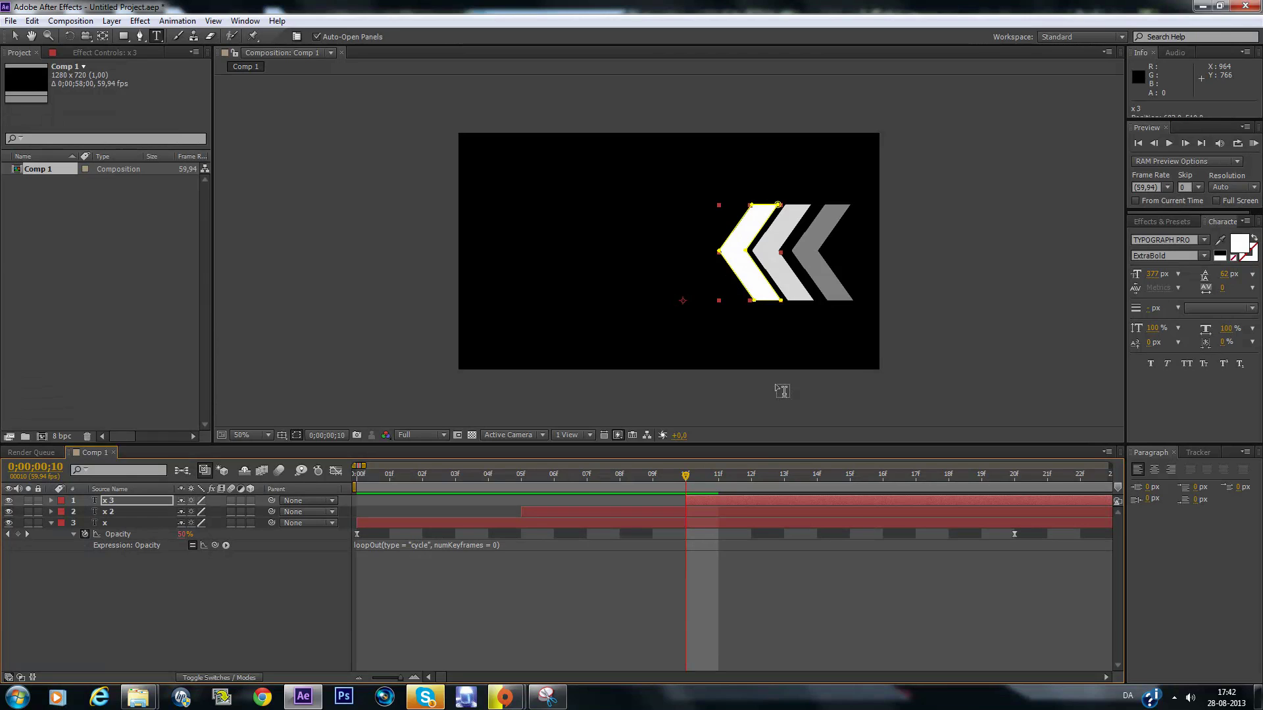
pyautogui.hotkey('shift', 'Left')
pyautogui.hotkey('shift', 'Left')
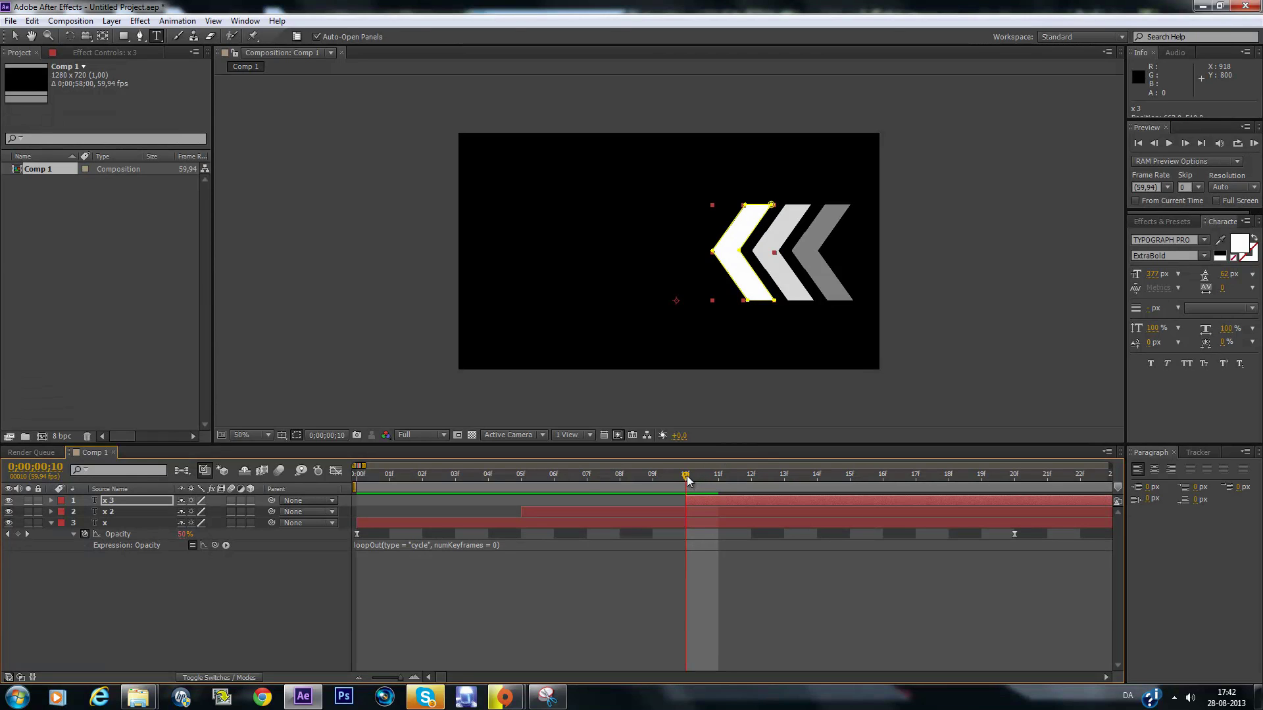
# Duplicate x 3 as x 4, starting at 15 frames and nudged further left
pyautogui.moveTo(687, 480); pyautogui.dragTo(851, 477)
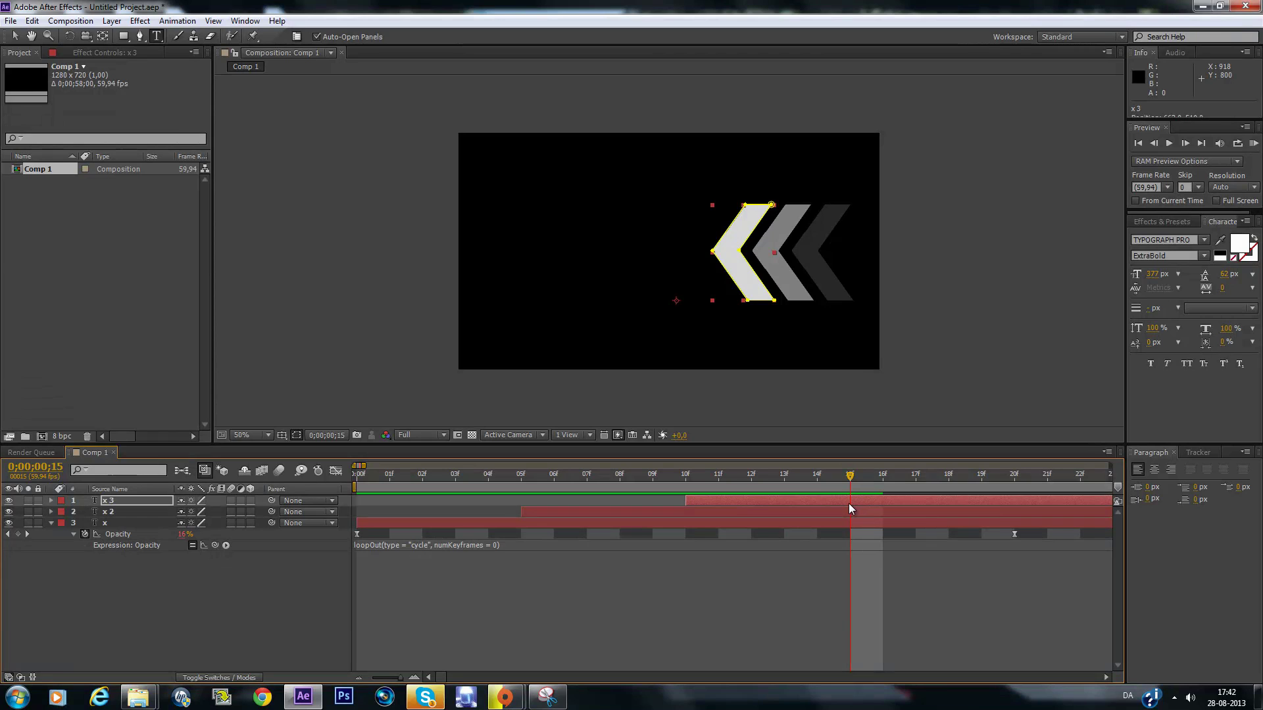
pyautogui.hotkey('ctrl', 'd')
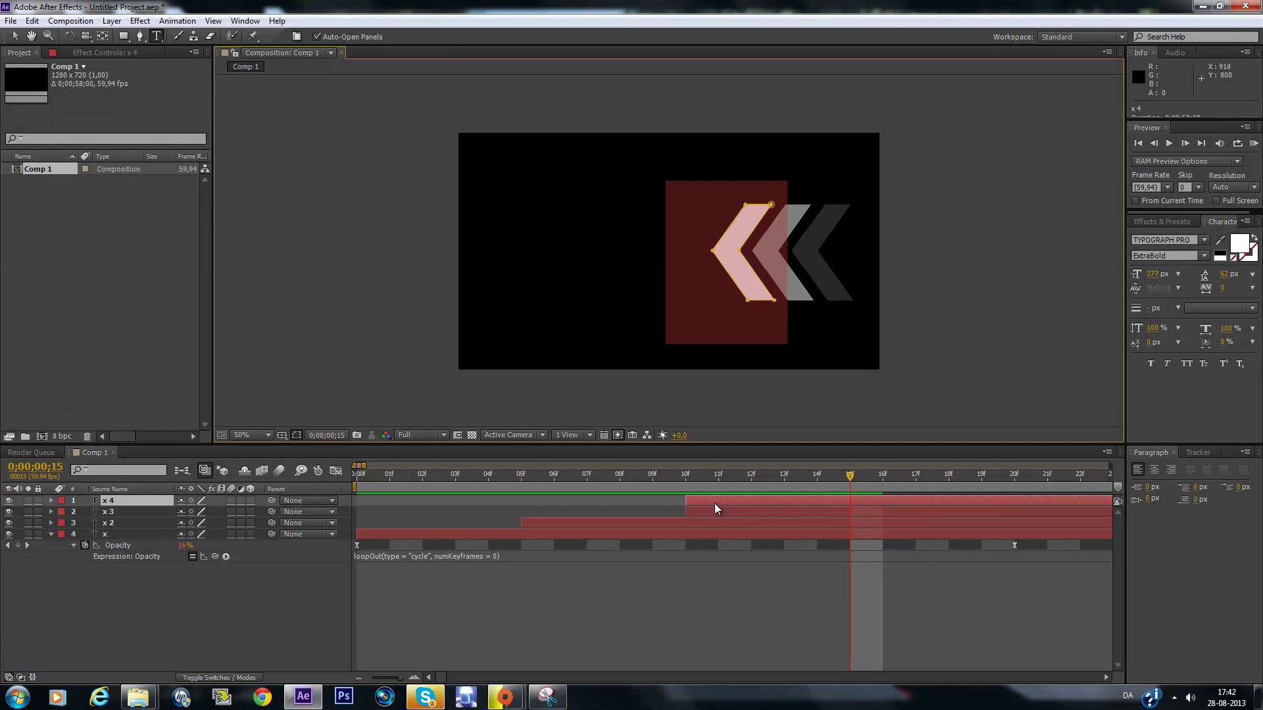
pyautogui.moveTo(759, 499); pyautogui.dragTo(918, 497)
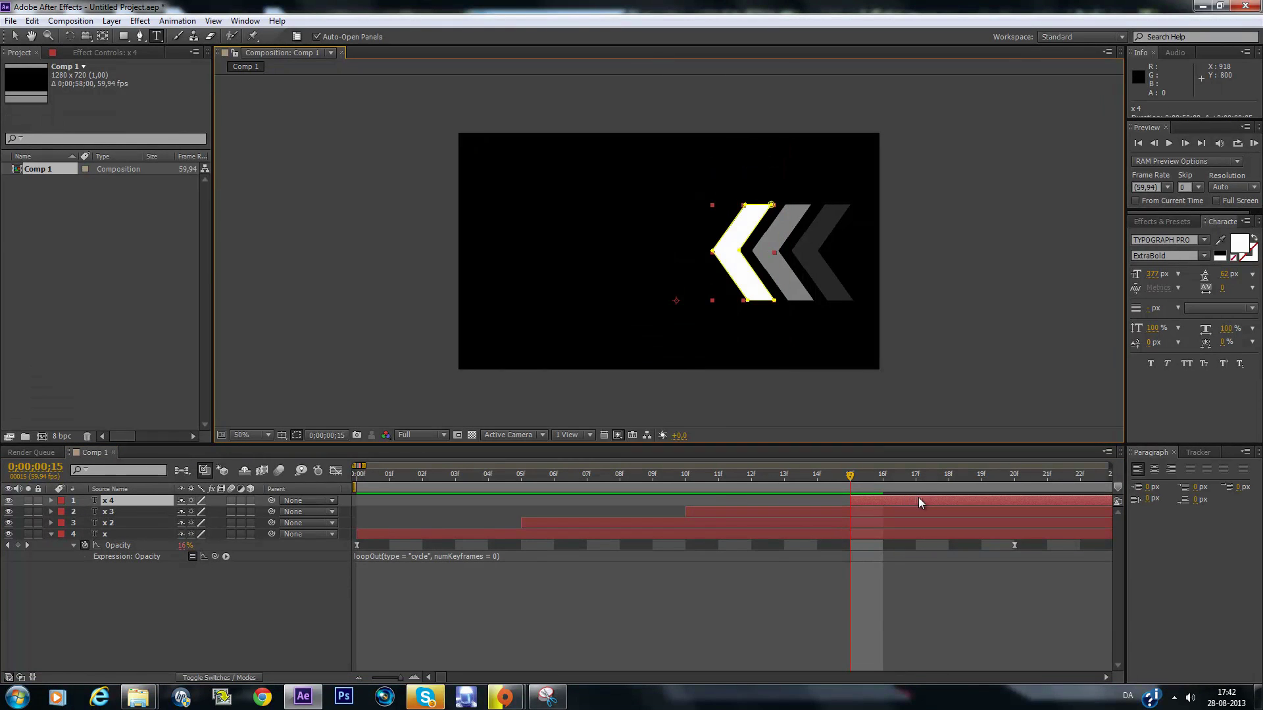
pyautogui.hotkey('shift', 'Left')
pyautogui.hotkey('shift', 'Left')
pyautogui.hotkey('shift', 'Left')
pyautogui.hotkey('shift', 'Left')
pyautogui.hotkey('shift', 'Left')
pyautogui.hotkey('shift', 'Left')
pyautogui.hotkey('shift', 'Left')
pyautogui.hotkey('shift', 'Left')
pyautogui.hotkey('shift', 'Left')
pyautogui.hotkey('shift', 'Left')
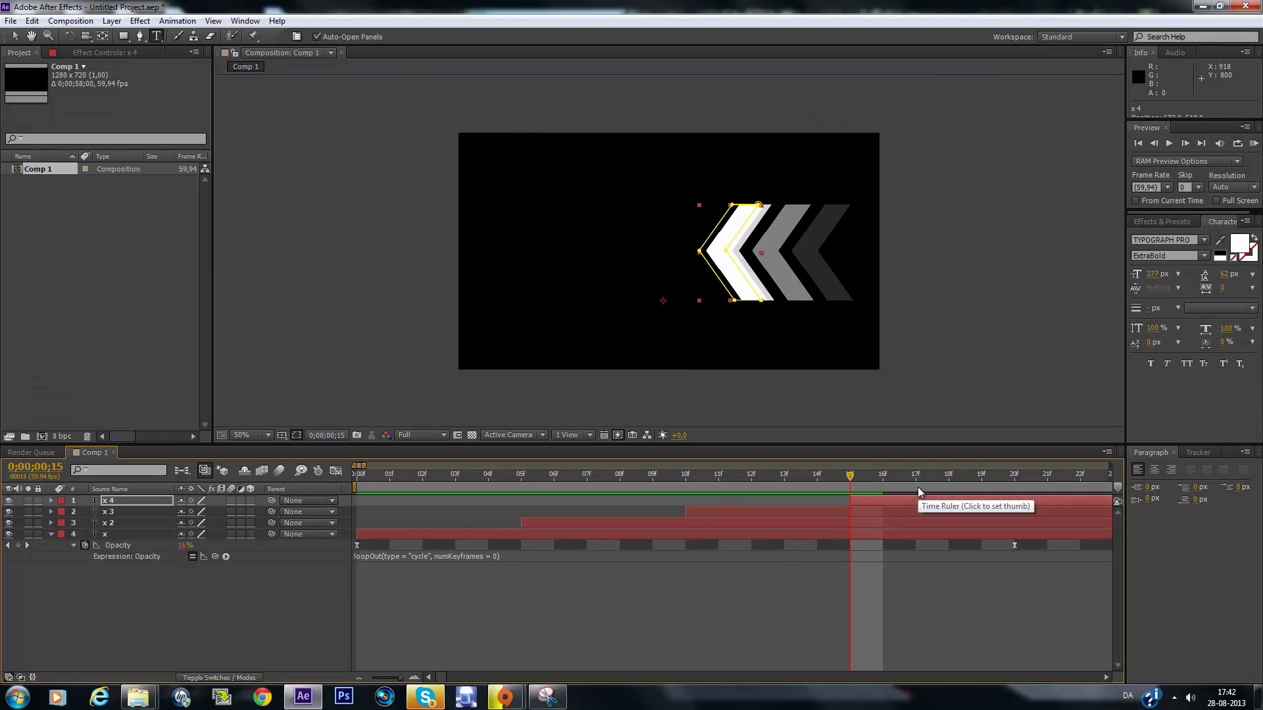
pyautogui.hotkey('shift', 'Left')
pyautogui.hotkey('shift', 'Left')
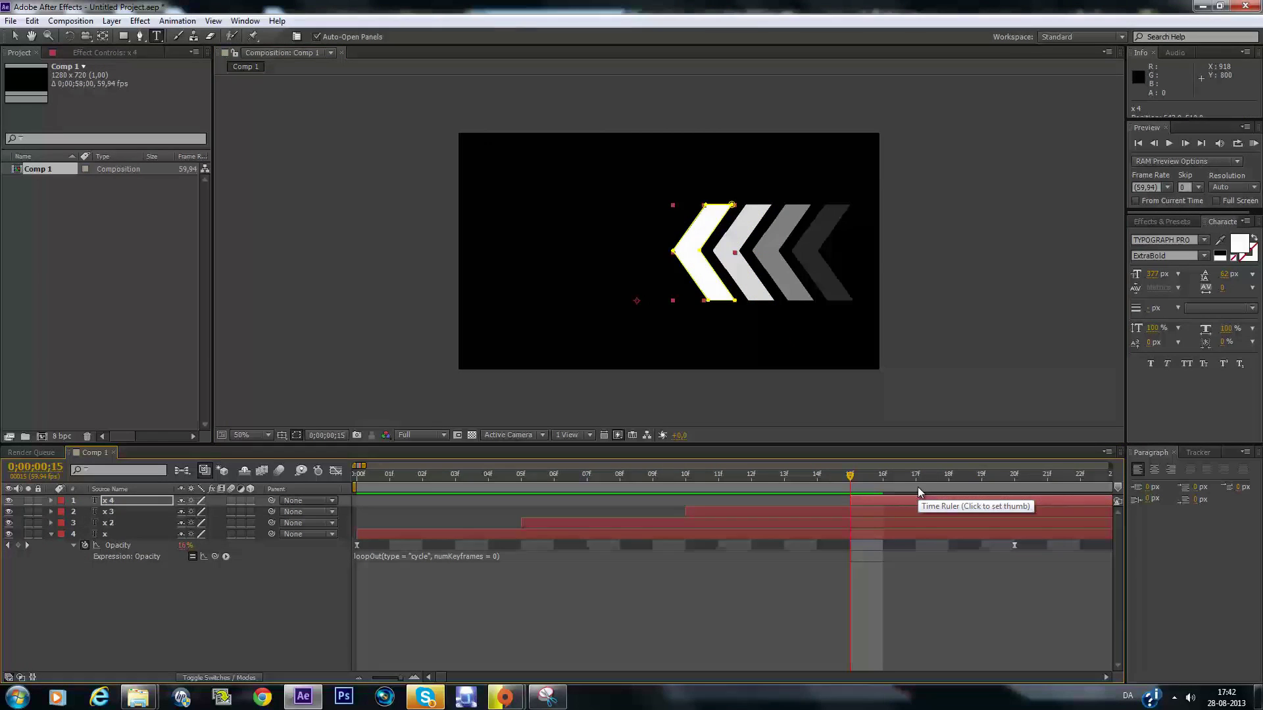
# Play back the four cascading chevrons from the start
pyautogui.moveTo(850, 485); pyautogui.dragTo(322, 508)
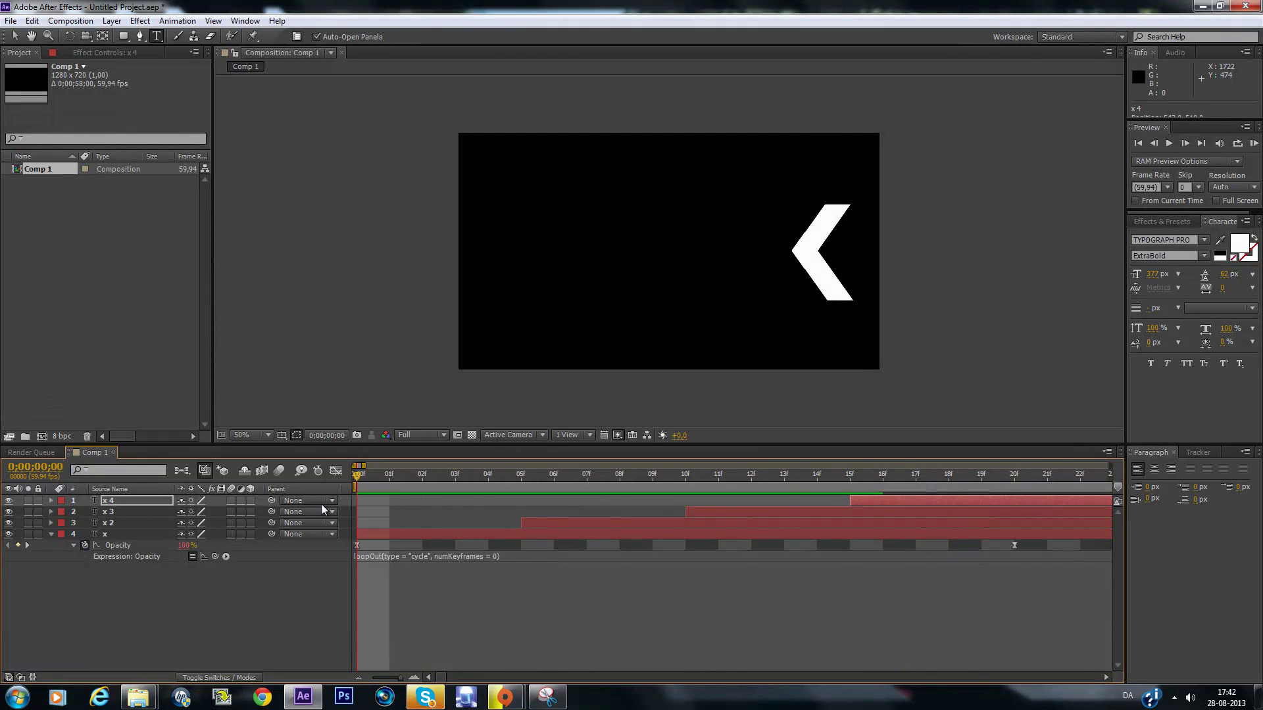
pyautogui.press('space')
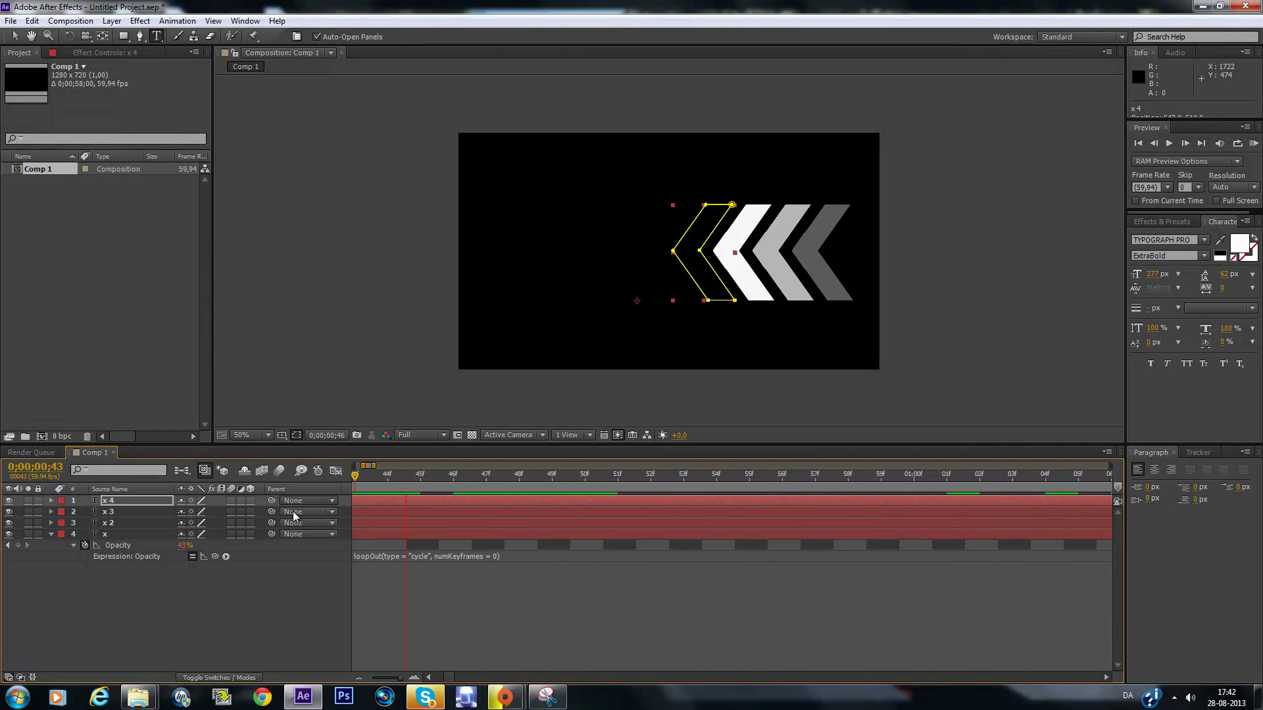
pyautogui.press('space')
pyautogui.press('pagedown')
pyautogui.press('pagedown')
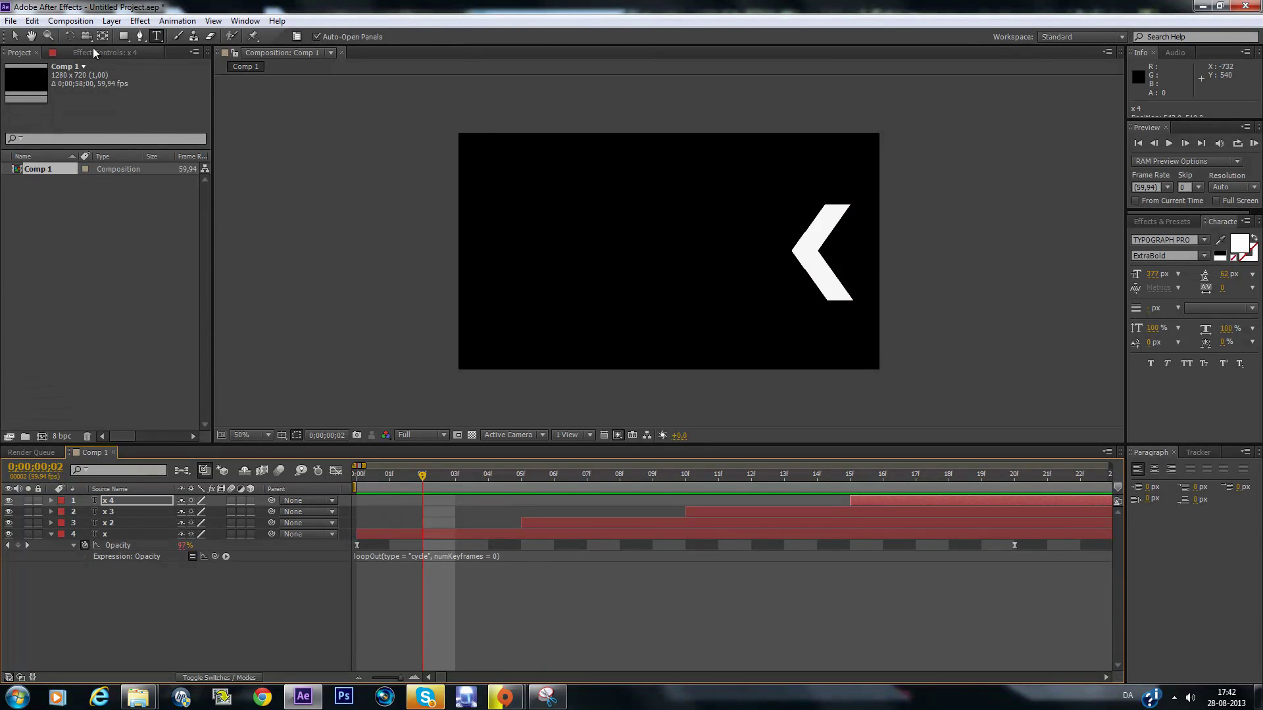
# Create Comp 2 with default settings, drag Comp 1 into its timeline, and check around two seconds
pyautogui.click(70, 21)
pyautogui.click(113, 38)
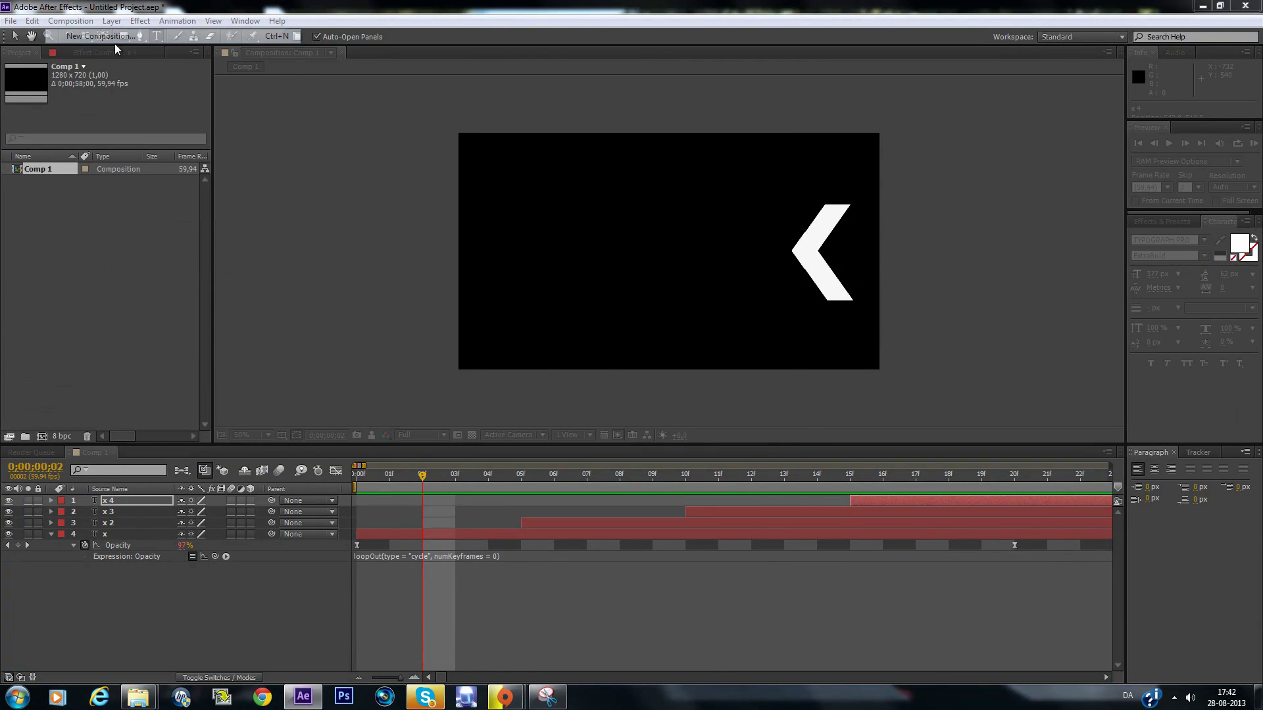
pyautogui.click(702, 478)
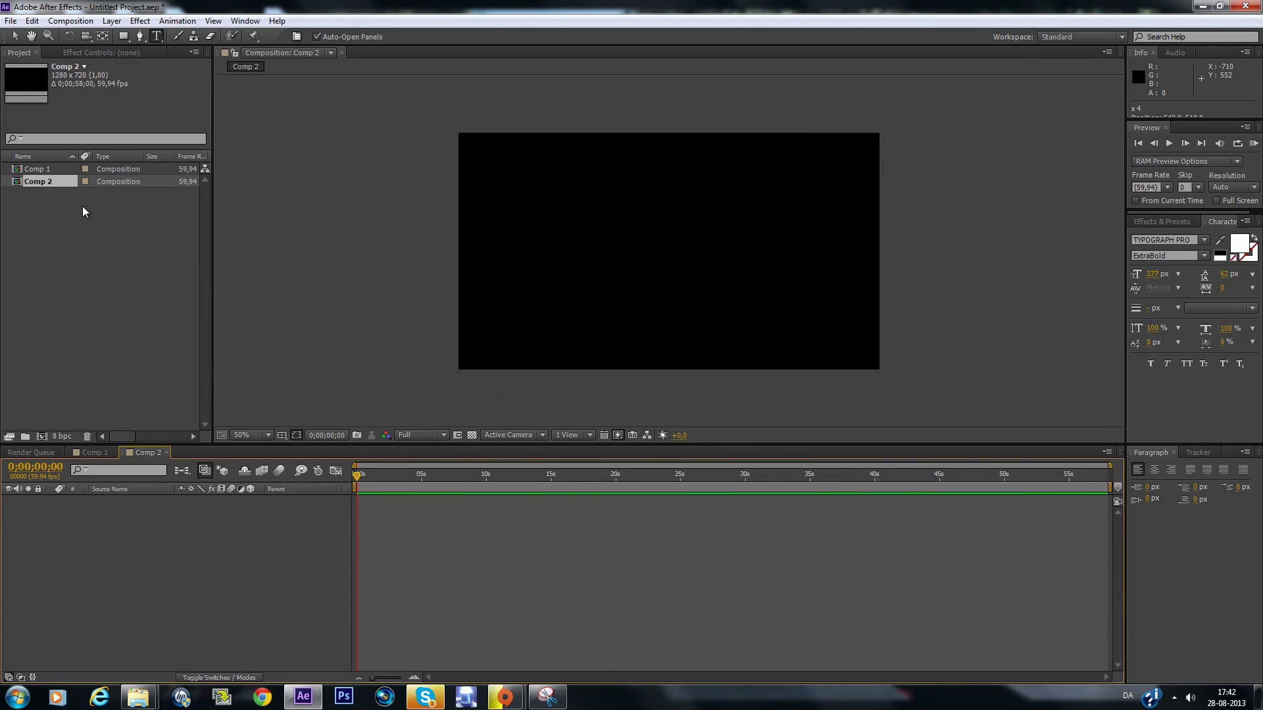
pyautogui.click(48, 169)
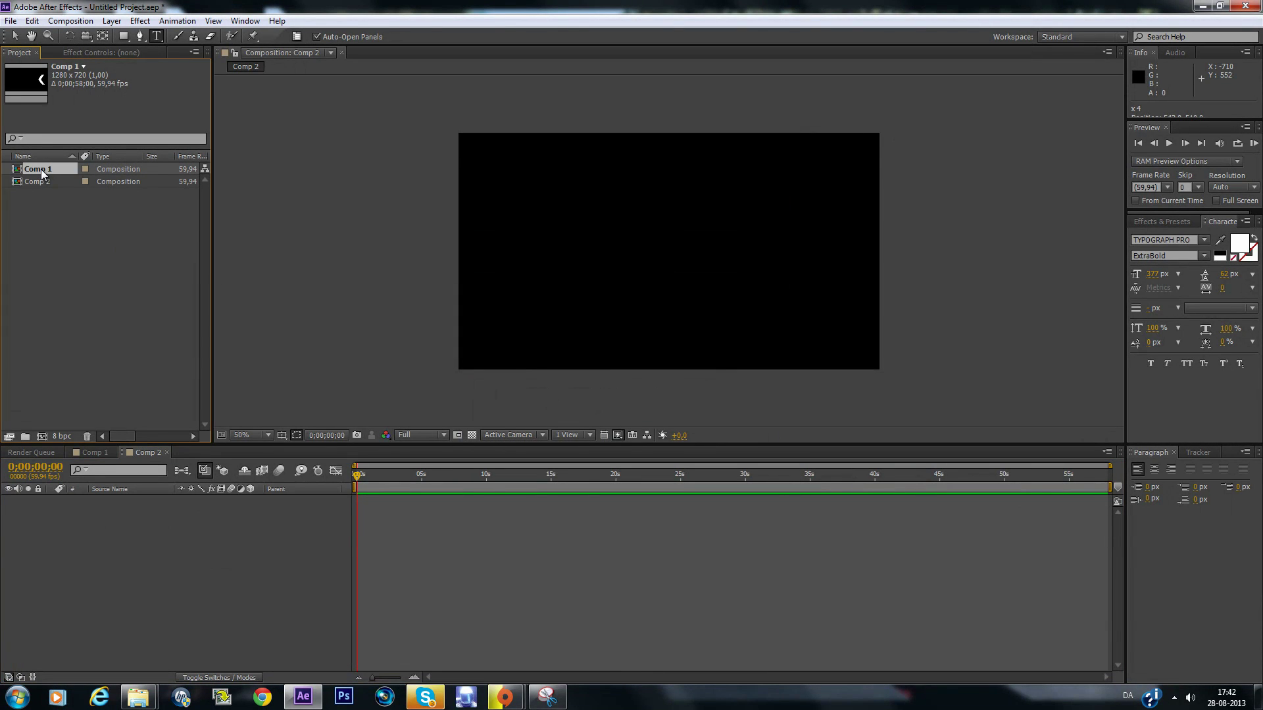
pyautogui.moveTo(41, 172); pyautogui.dragTo(217, 527)
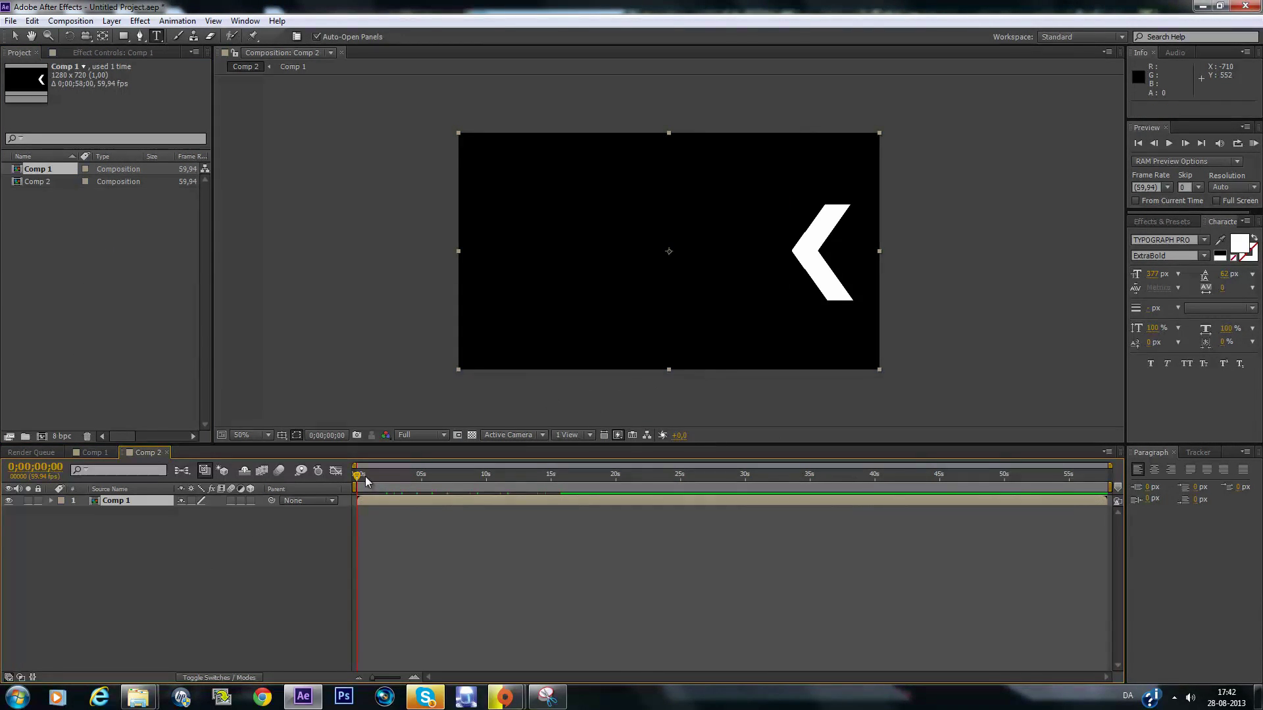
pyautogui.moveTo(365, 477); pyautogui.dragTo(388, 487)
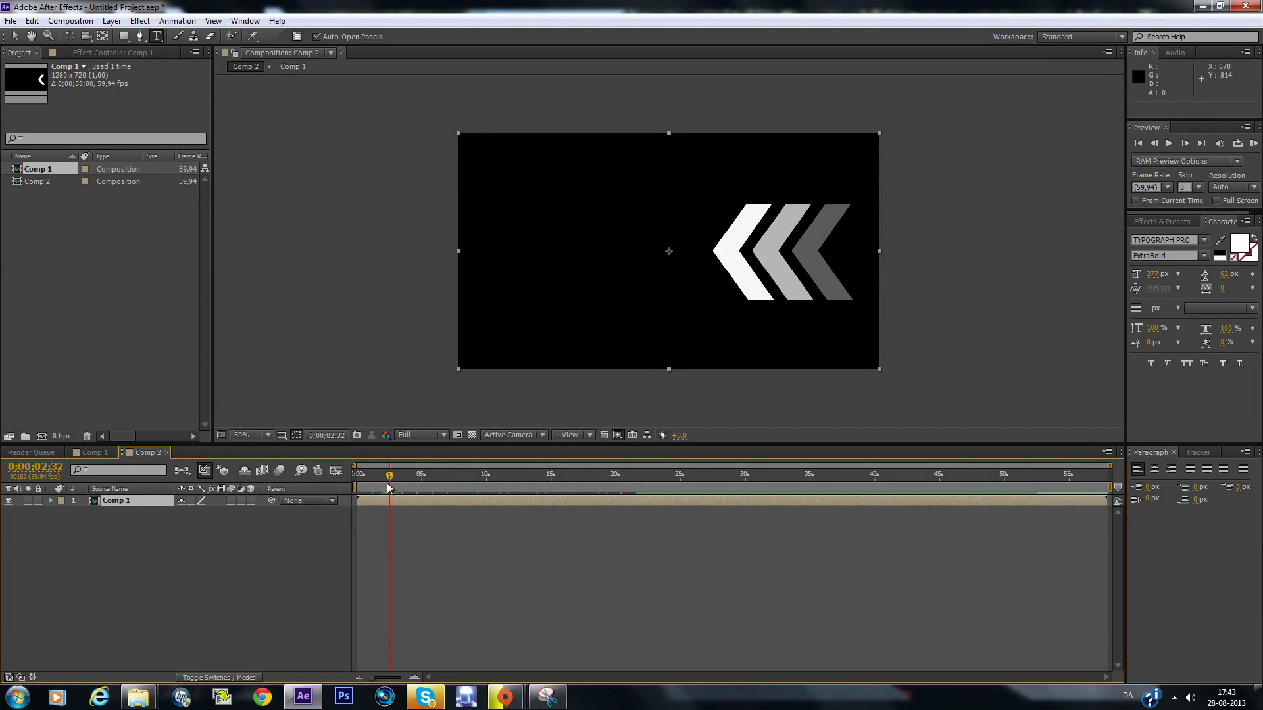
# Search Effects & Presets for 'fill' and apply the Fill effect to the nested Comp 1 layer
pyautogui.click(1174, 222)
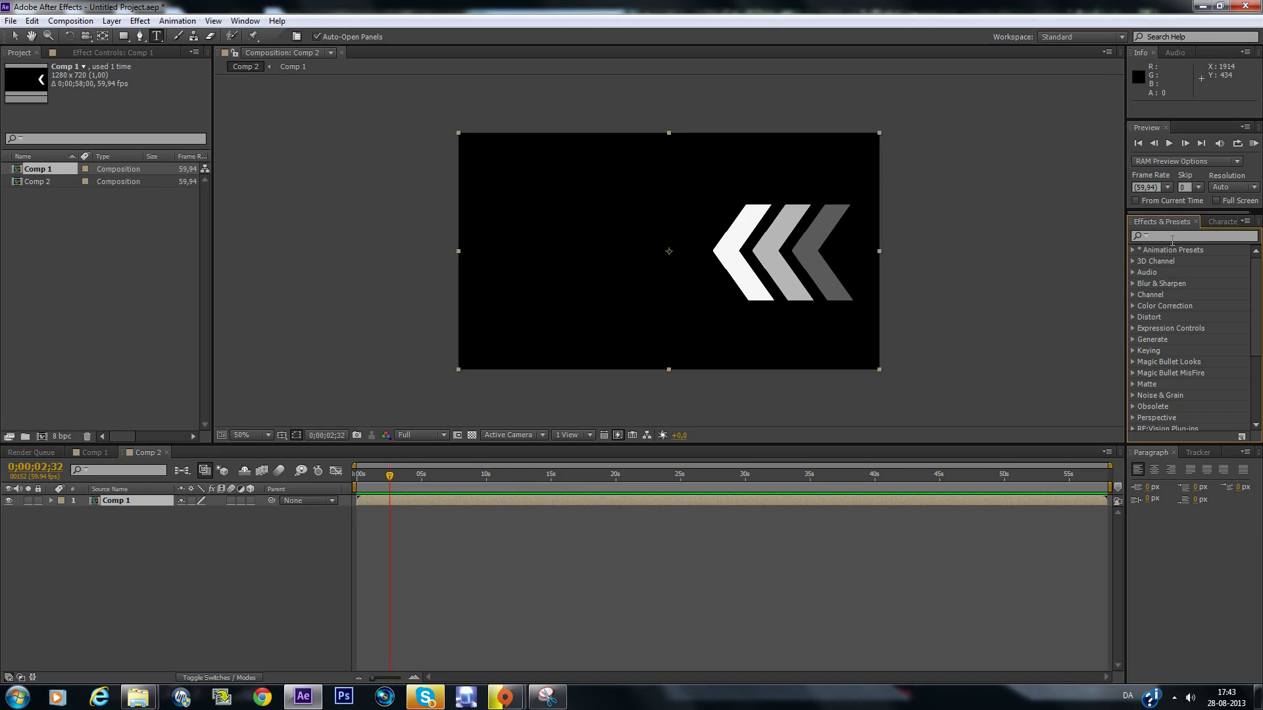
pyautogui.click(1173, 237)
pyautogui.write('fill')
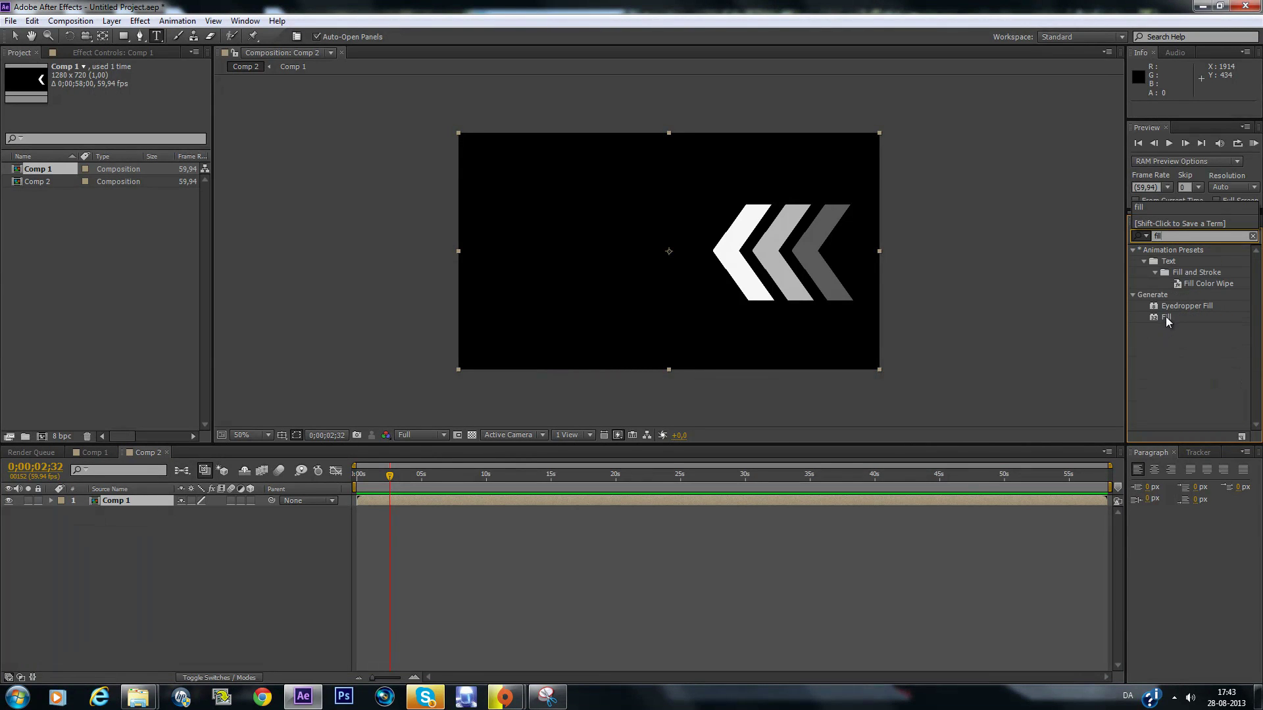
pyautogui.moveTo(1166, 317); pyautogui.dragTo(1016, 503)
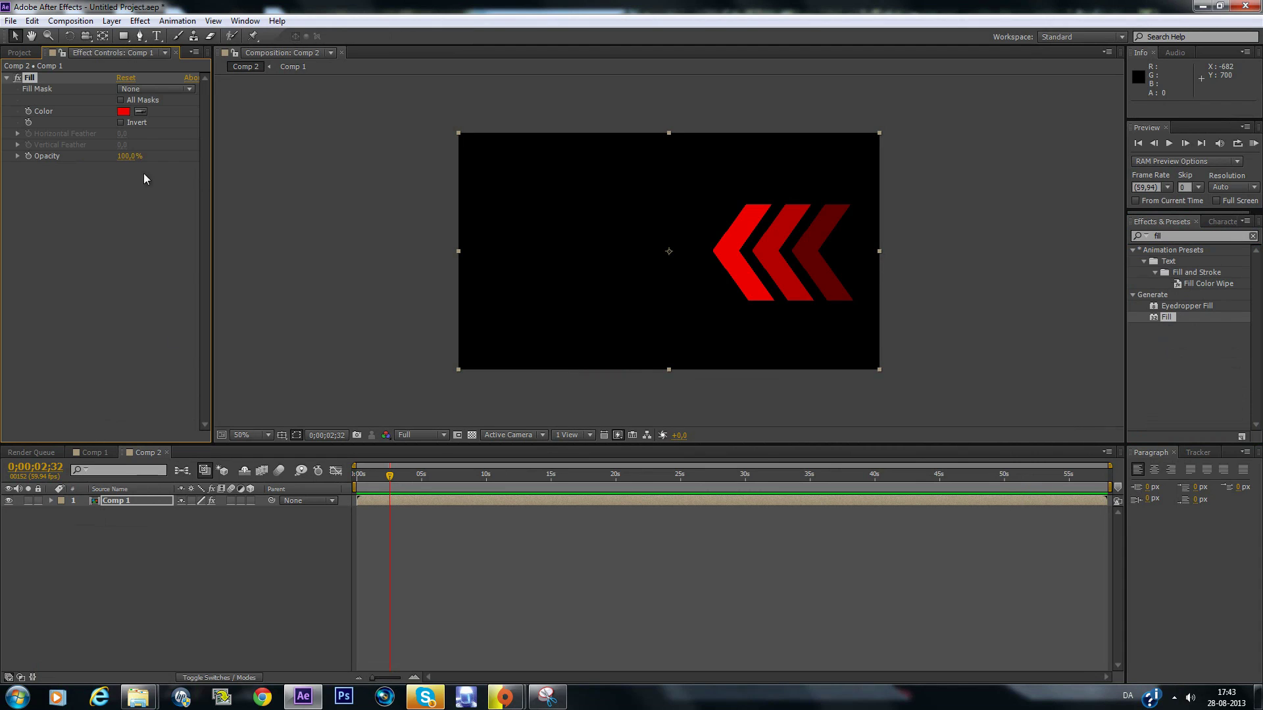
# Set the Fill effect's color to pale yellow F9F45F
pyautogui.click(123, 112)
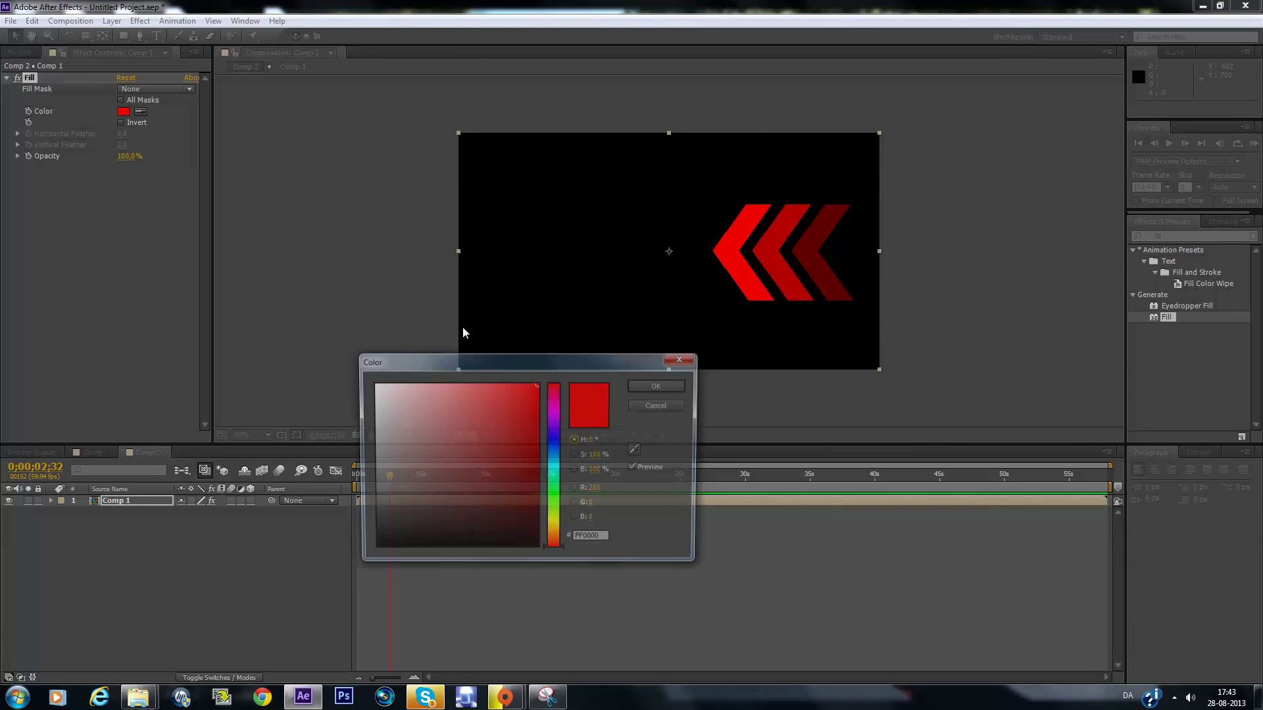
pyautogui.click(555, 524)
pyautogui.click(475, 387)
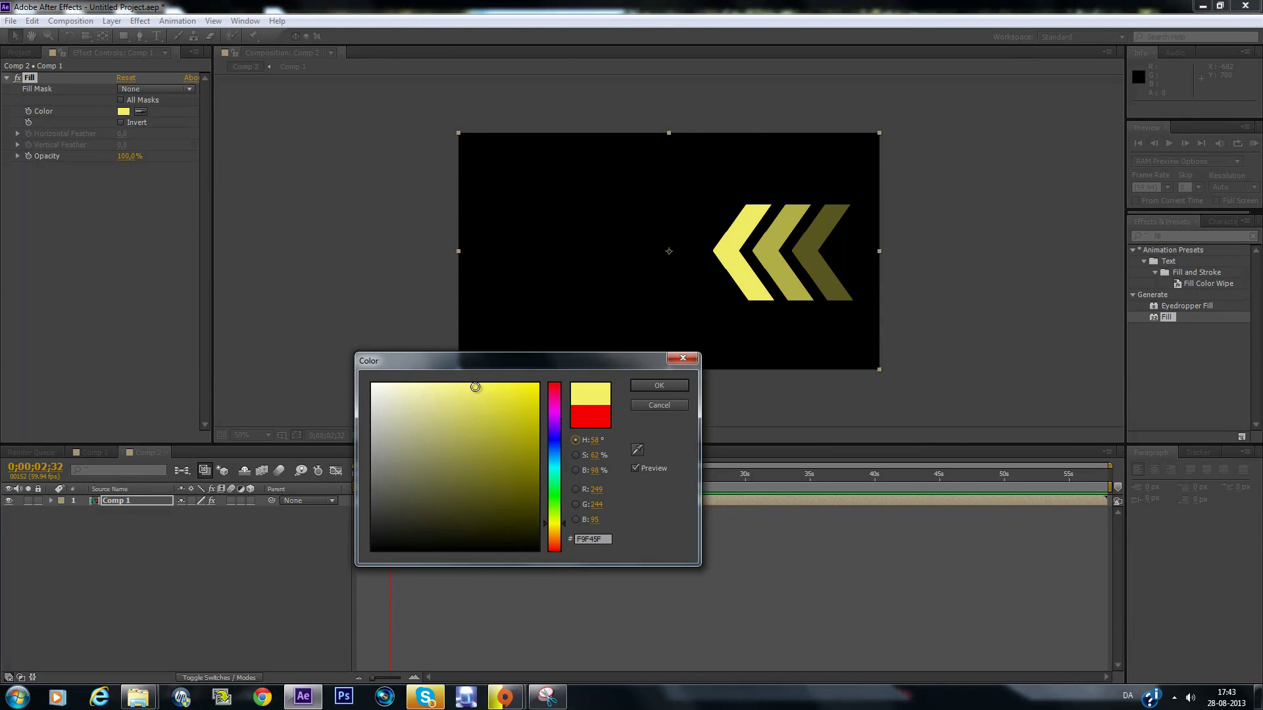
pyautogui.click(659, 385)
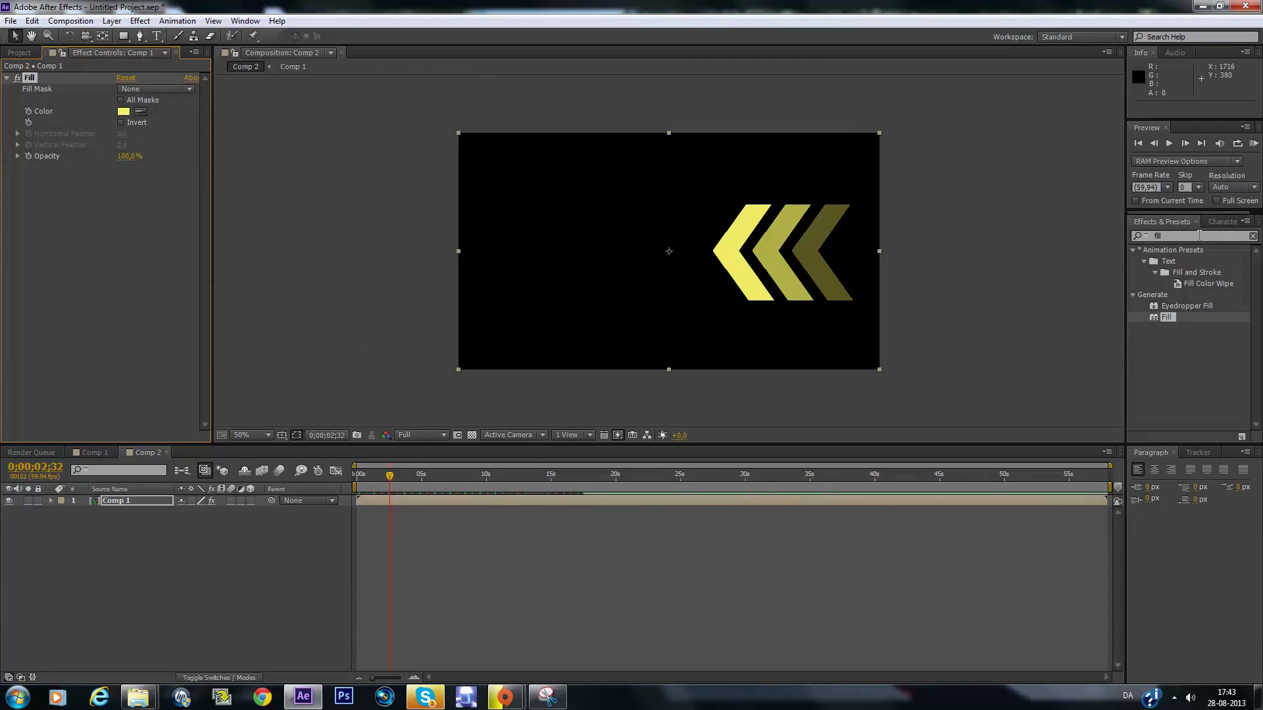
pyautogui.click(1198, 236)
pyautogui.press('BackSpace')
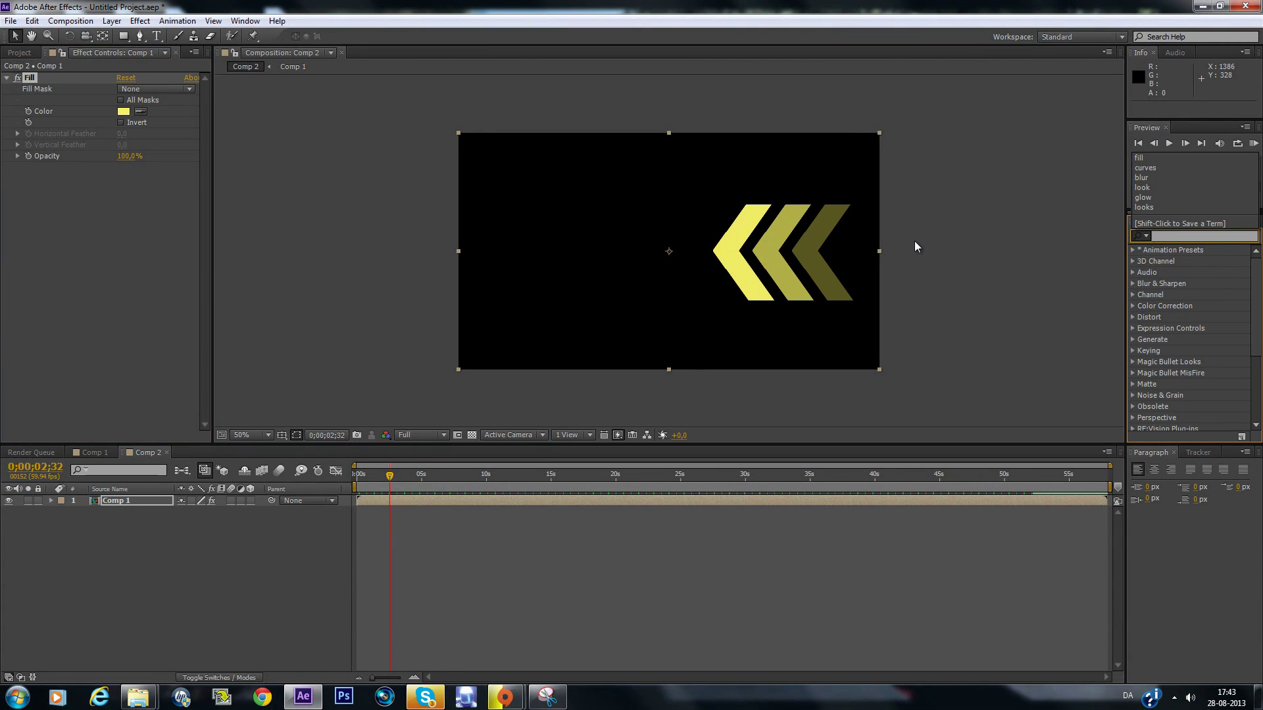
# Apply Stylize > Glow to the Comp 1 layer, raise Glow Radius to 65.0, and preview later frames
pyautogui.write('glow')
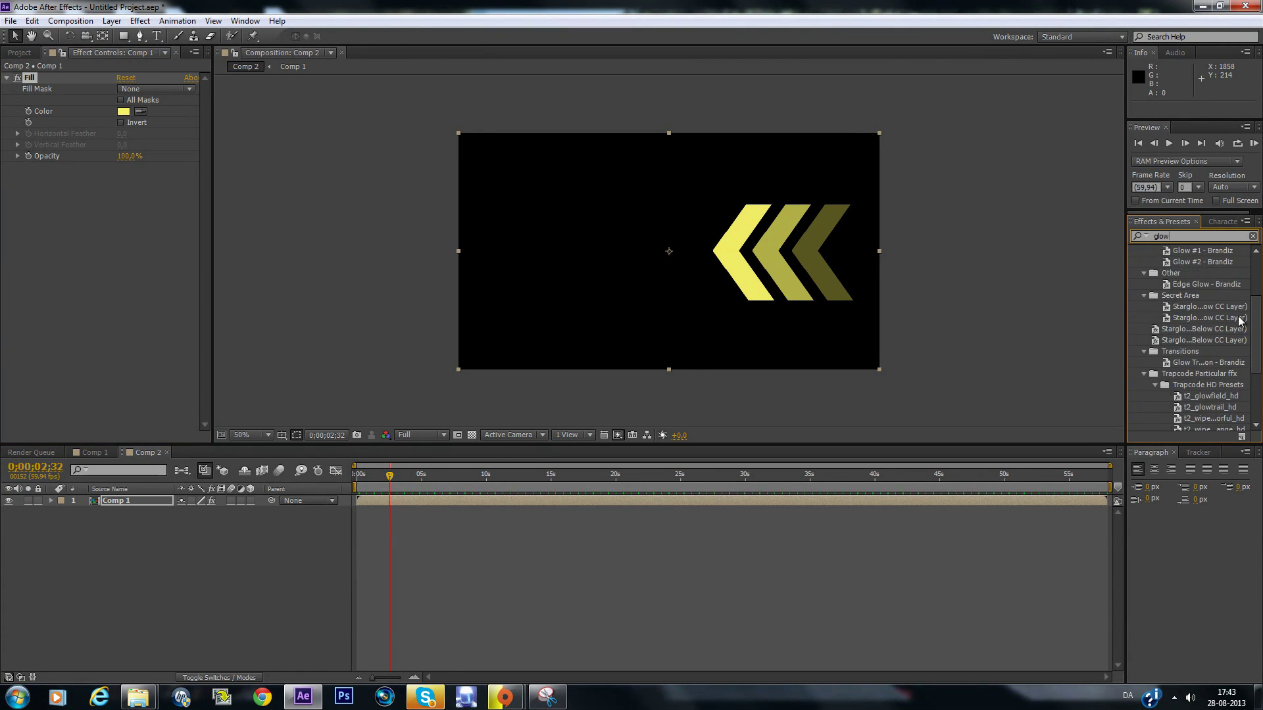
pyautogui.scroll(-3, 1240, 320)
pyautogui.moveTo(1174, 402); pyautogui.dragTo(977, 512)
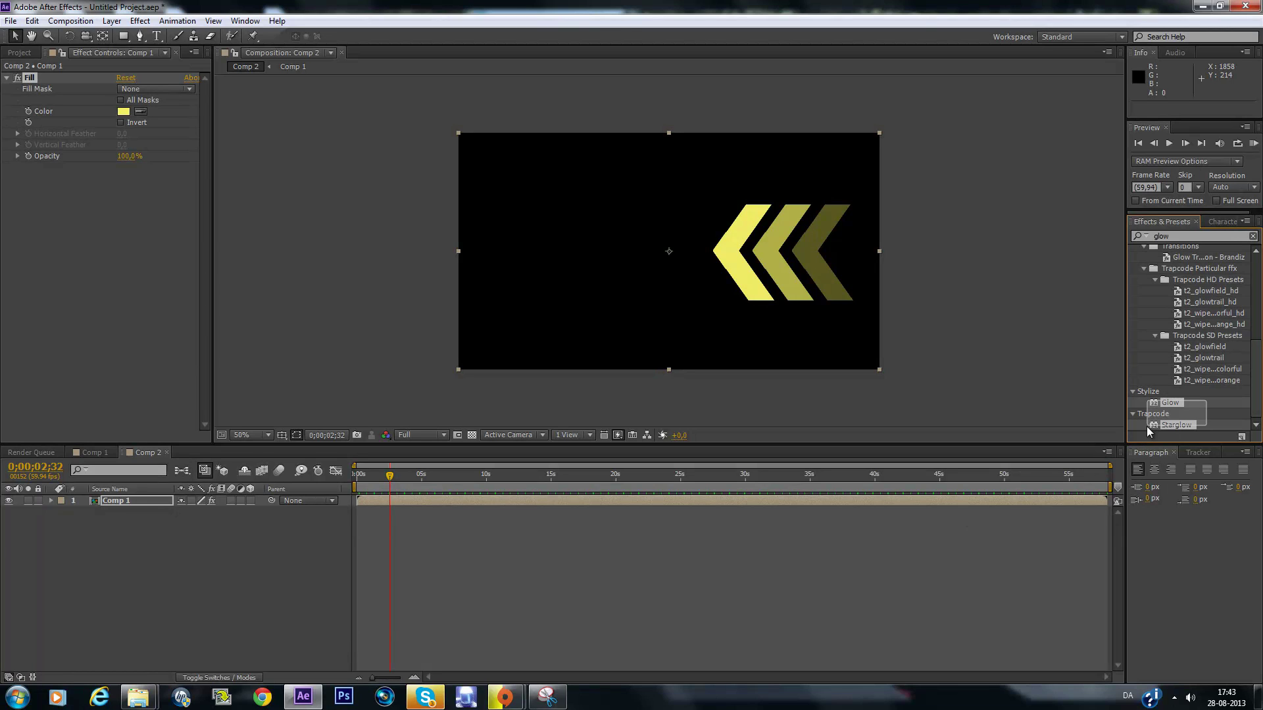
pyautogui.click(1212, 404)
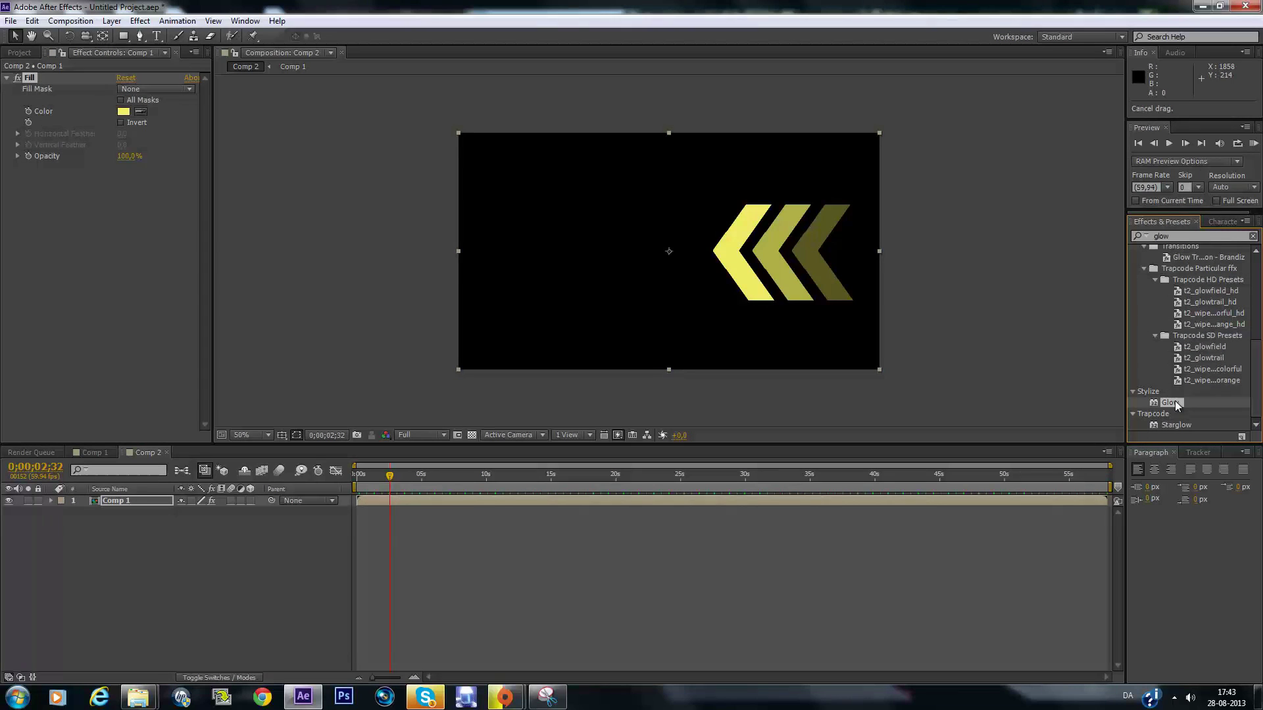
pyautogui.moveTo(1175, 401); pyautogui.dragTo(973, 502)
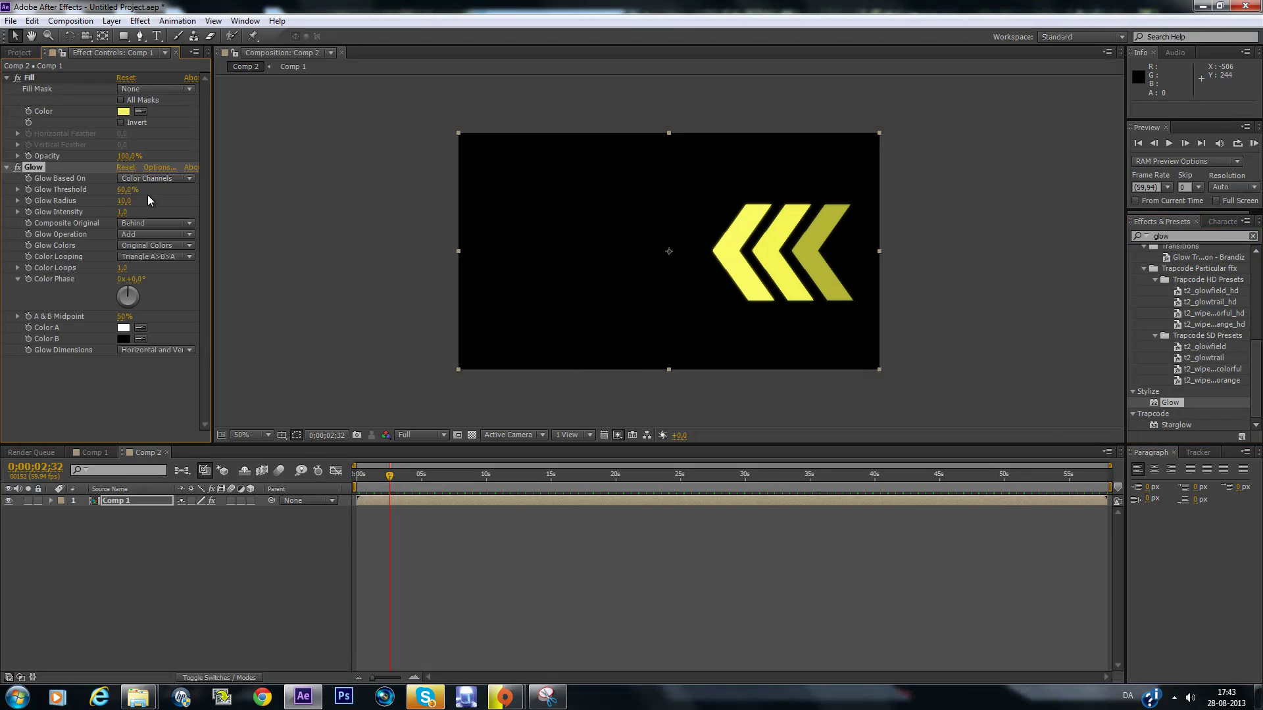
pyautogui.moveTo(129, 197); pyautogui.dragTo(158, 204)
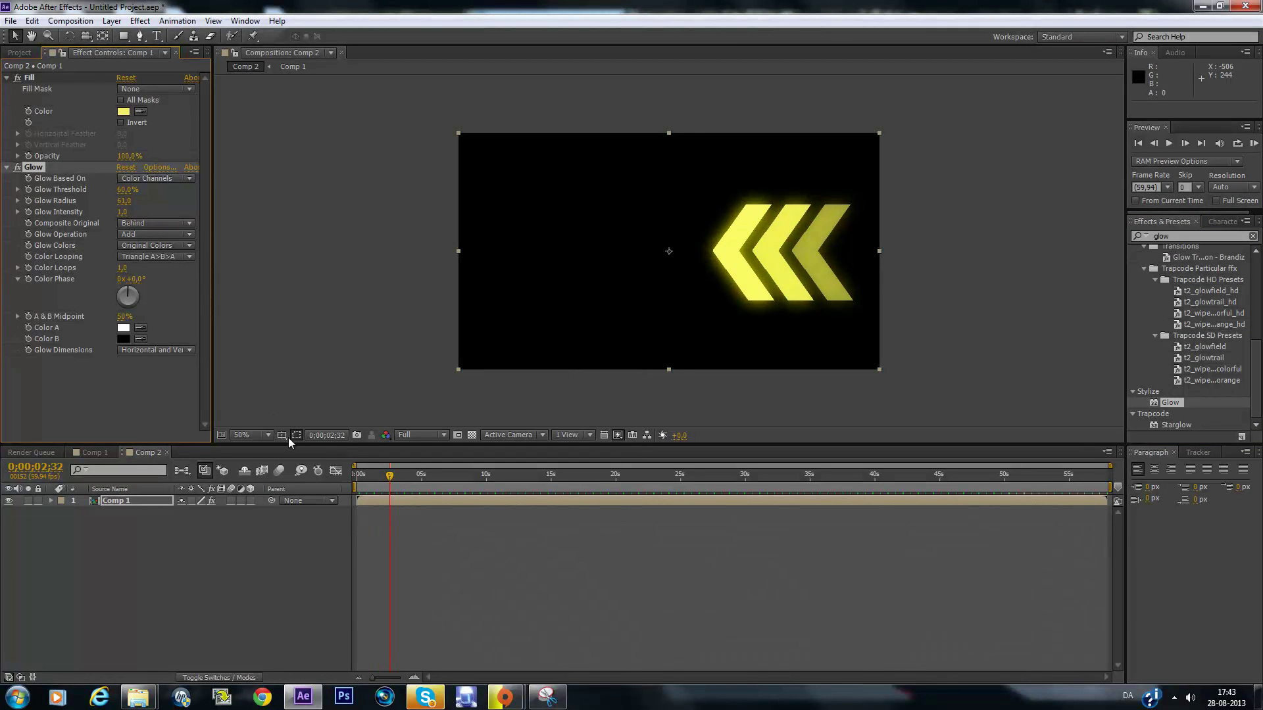
pyautogui.moveTo(390, 476); pyautogui.dragTo(472, 476)
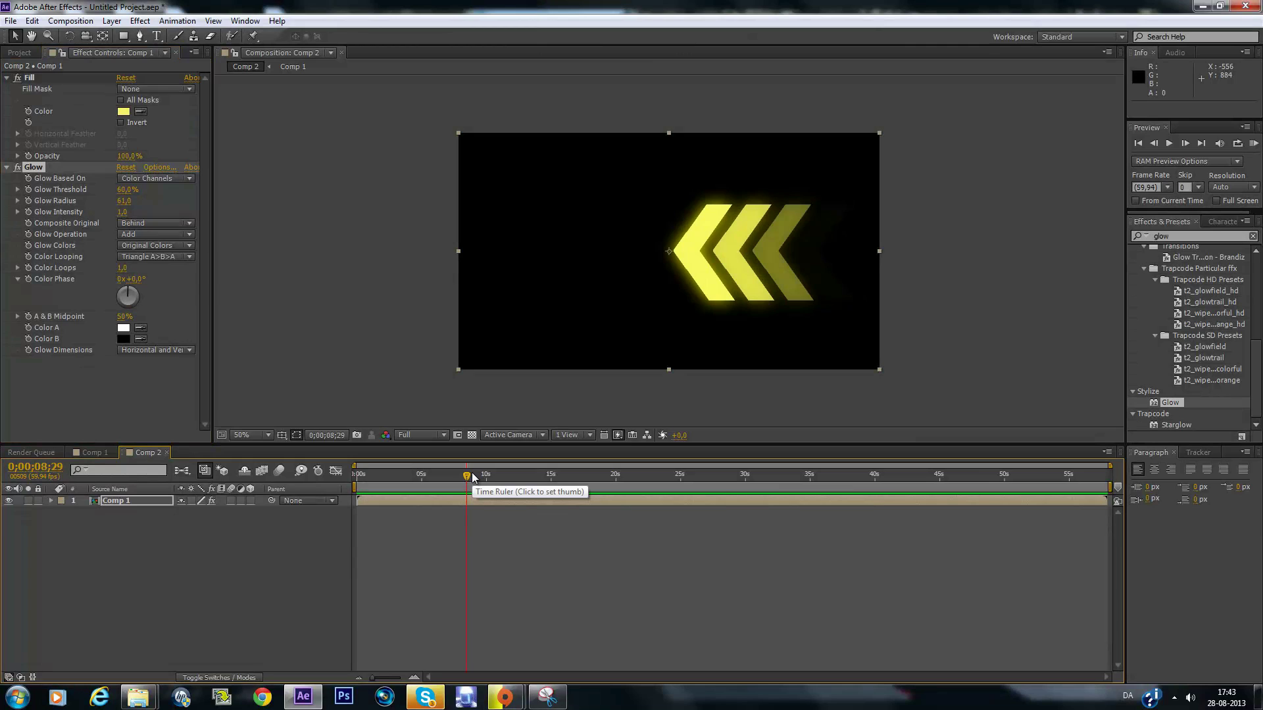